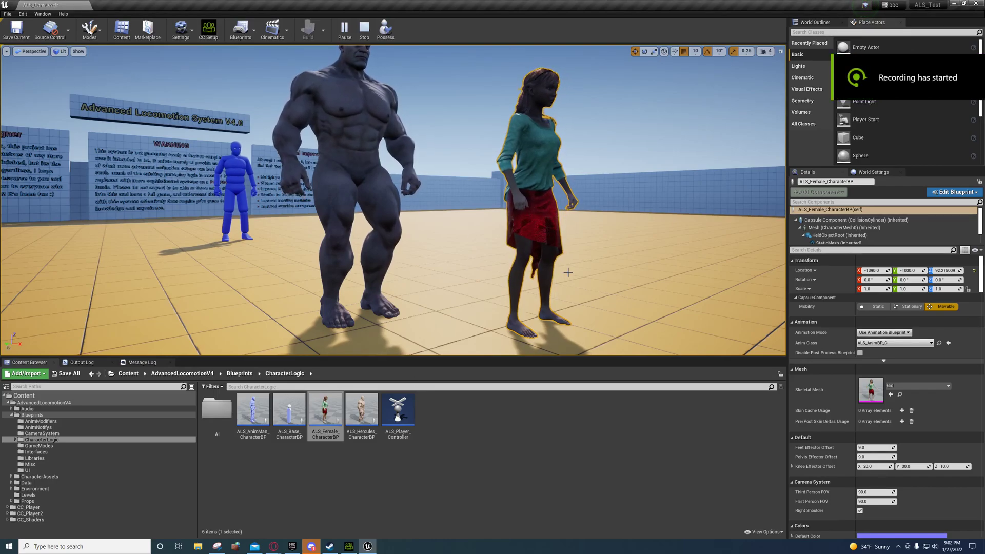
Inspect the feet of the muscular and female characters against the floor in the running simulation.
{"action": "right_click_drag", "start_coordinate": [567, 272], "coordinate": [566, 292]}
{"action": "key", "text": "s"}
{"action": "key", "text": "w"}
{"action": "key", "text": "d"}
{"action": "key", "text": "a"}
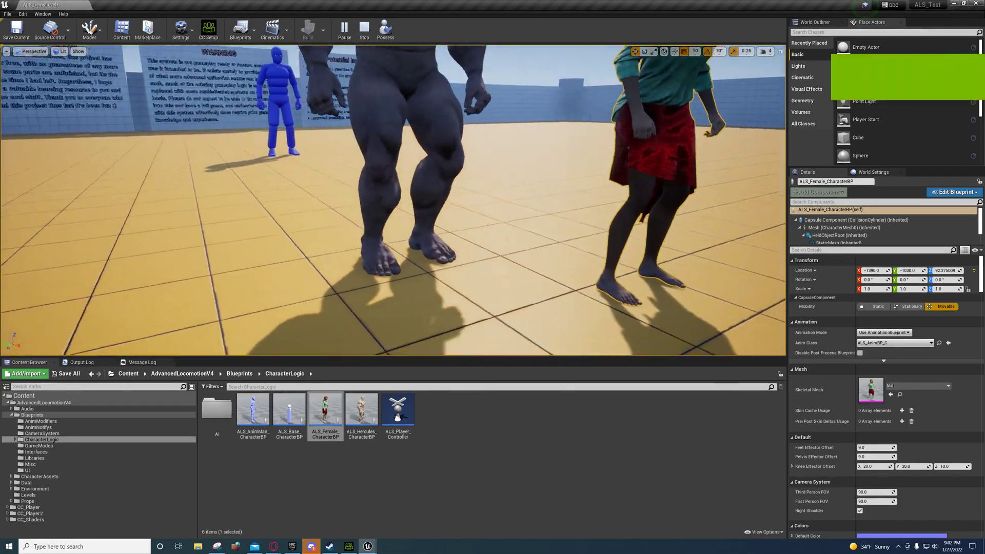
{"action": "left_click_drag", "start_coordinate": [562, 261], "coordinate": [568, 272]}
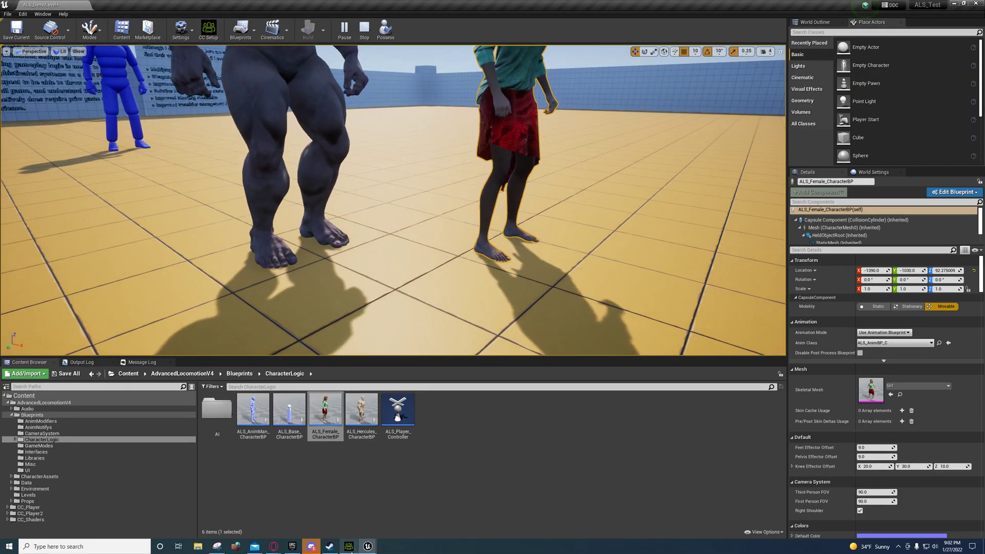
Bring up the asset editor window and close the Girl physics asset, the ALS_N_Lean_Falling animation and the Girl mesh.
{"action": "mouse_move", "coordinate": [367, 546]}
{"action": "left_click", "coordinate": [388, 513]}
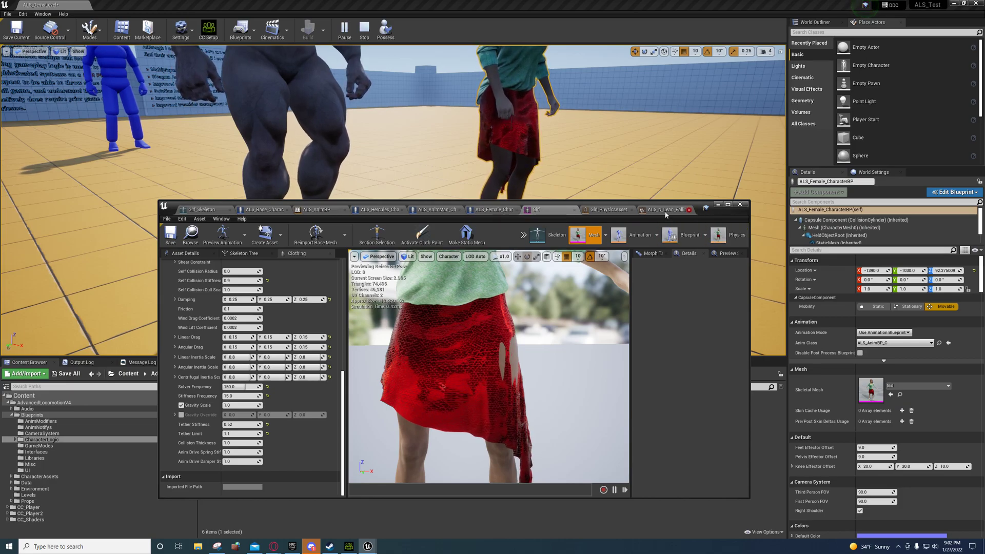
{"action": "left_click", "coordinate": [632, 211]}
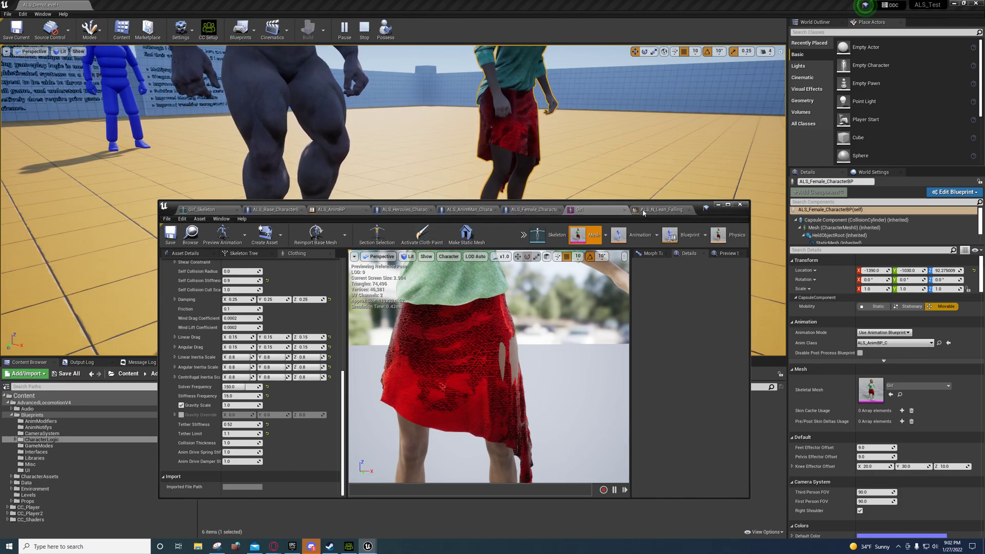
{"action": "left_click", "coordinate": [689, 210]}
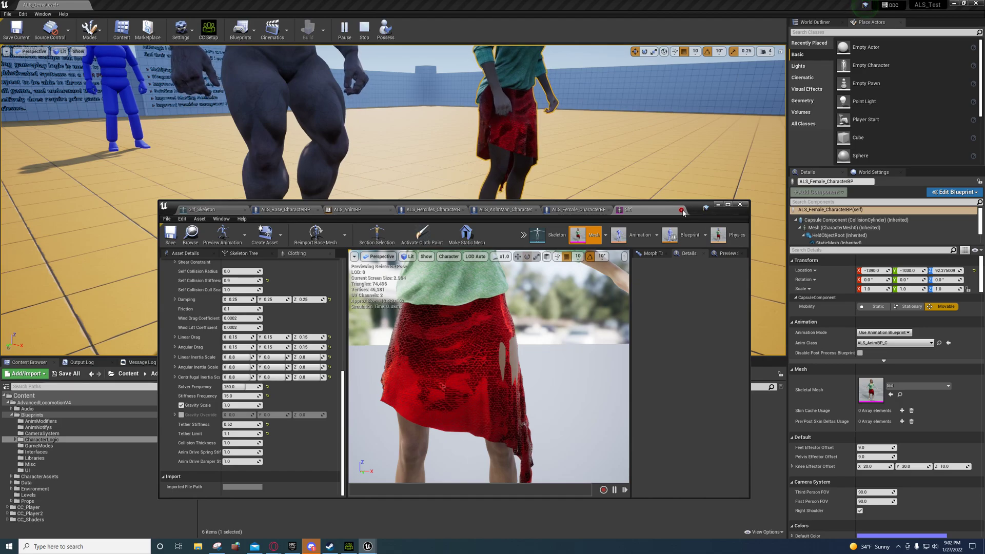
{"action": "left_click", "coordinate": [681, 210]}
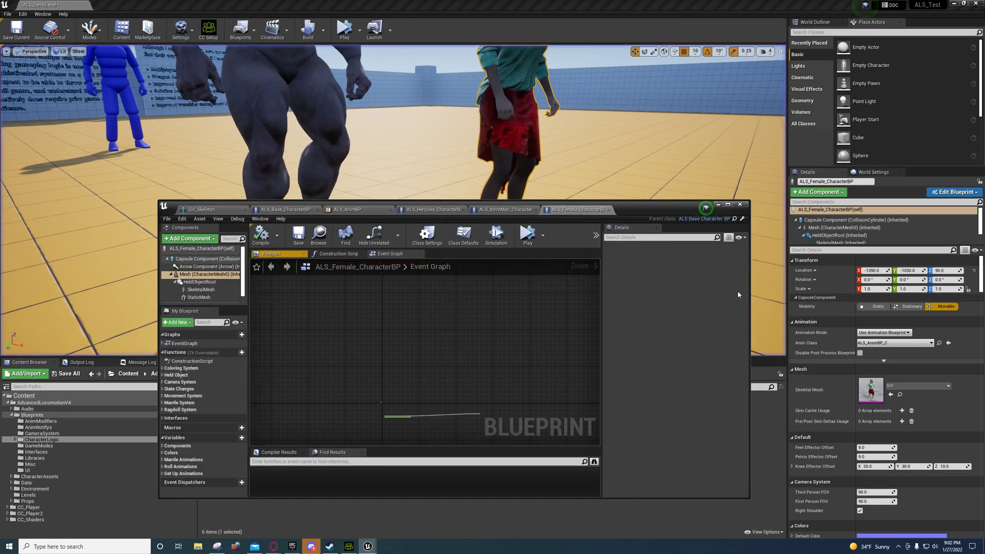
Set the Feet and Pelvis Effector Offsets to 0 in ALS_Female_CharacterBP's class defaults, and restart the level simulation.
{"action": "left_click", "coordinate": [463, 236]}
{"action": "type", "text": "0"}
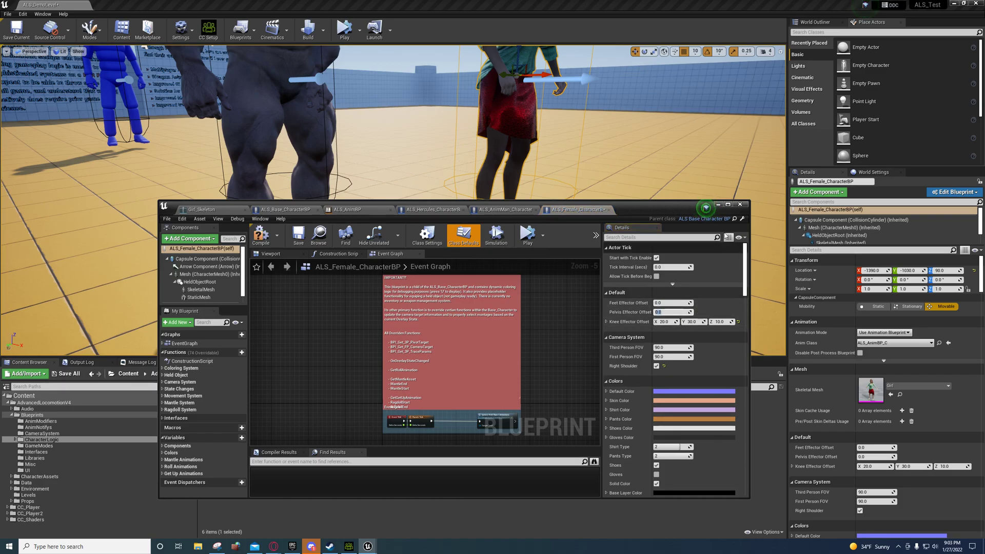
{"action": "left_click", "coordinate": [719, 204]}
{"action": "left_click", "coordinate": [341, 28]}
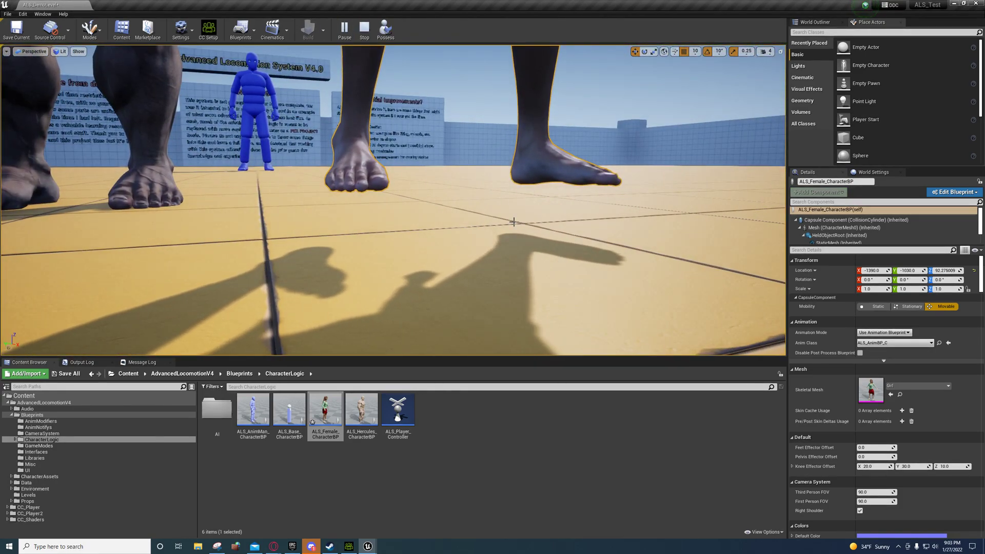
Inspect the female character's foot placement on the floor from several angles, and stop the simulation.
{"action": "right_click_drag", "start_coordinate": [437, 231], "coordinate": [459, 285]}
{"action": "key", "text": "s"}
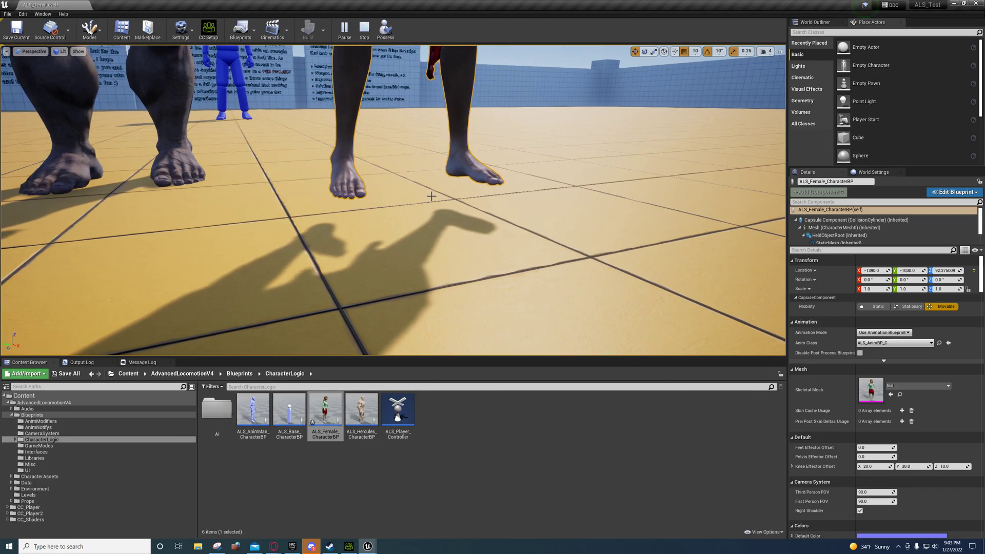
{"action": "right_click_drag", "start_coordinate": [431, 205], "coordinate": [404, 180]}
{"action": "key", "text": "s"}
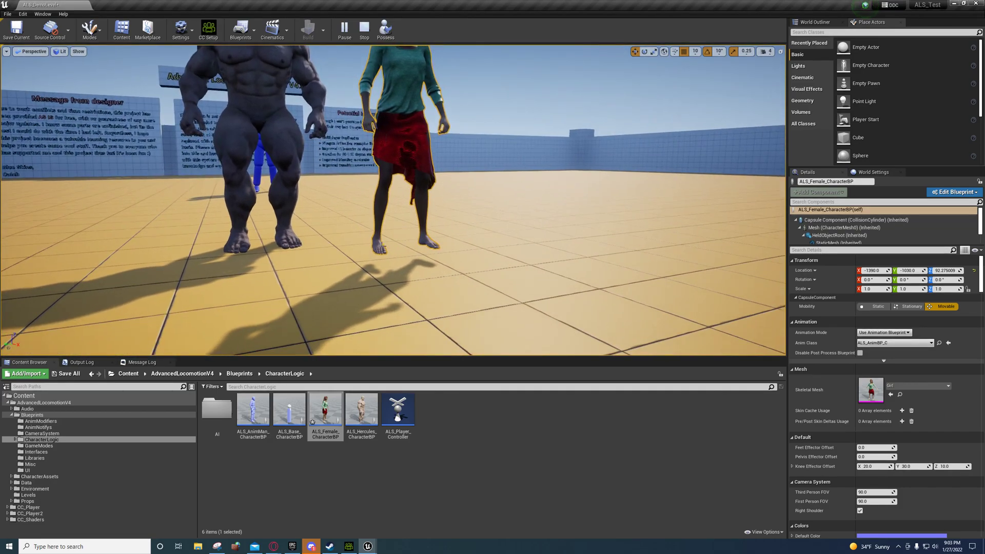
{"action": "key", "text": "w"}
{"action": "right_click_drag", "start_coordinate": [403, 180], "coordinate": [403, 215]}
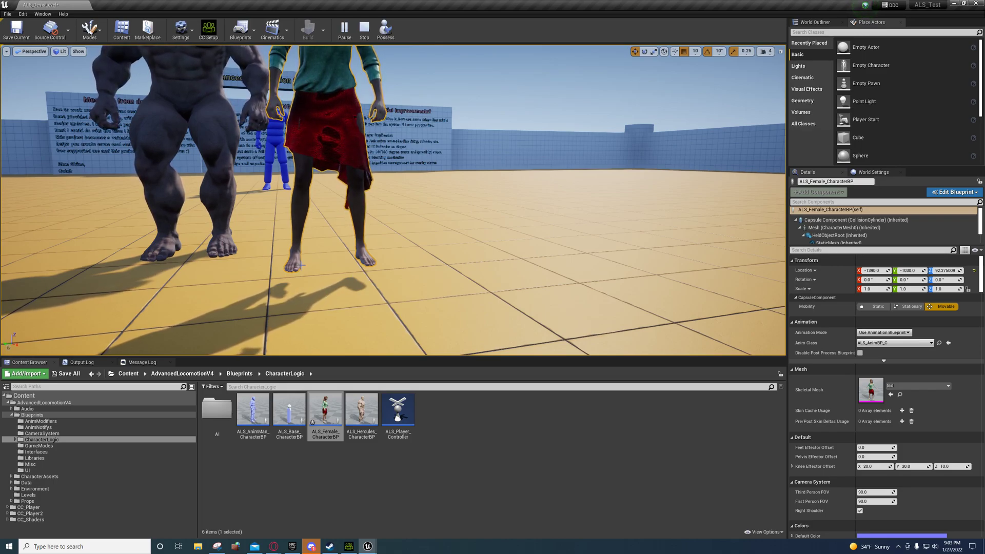
{"action": "right_click_drag", "start_coordinate": [346, 261], "coordinate": [362, 321]}
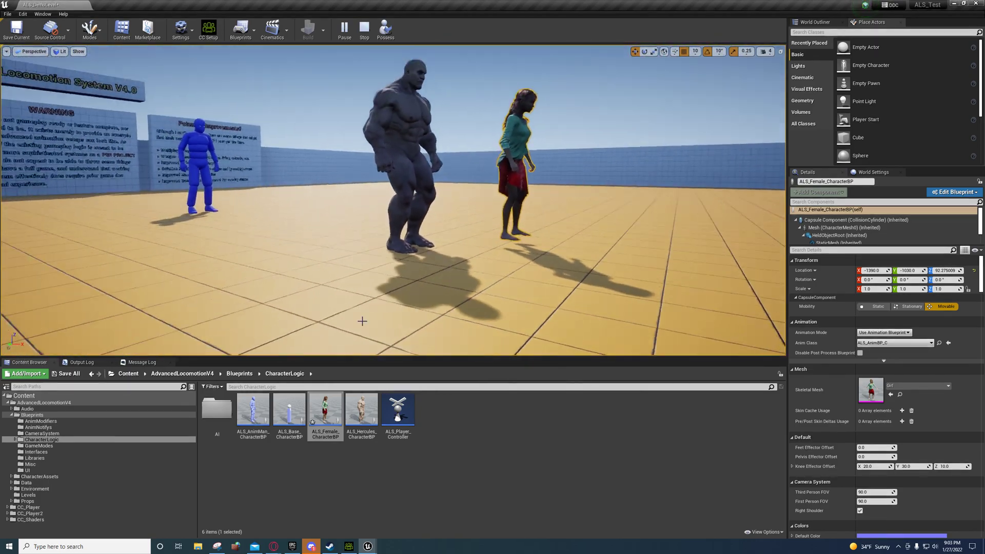
{"action": "left_click", "coordinate": [365, 29]}
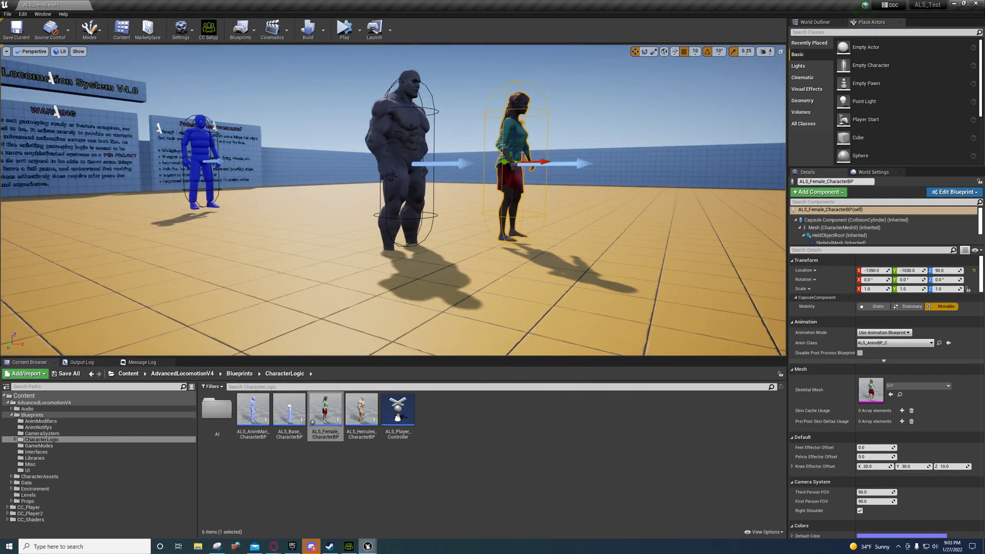
Restore and maximize the blueprint editor window, and switch to the ALS_AnimBP asset.
{"action": "left_click", "coordinate": [367, 546]}
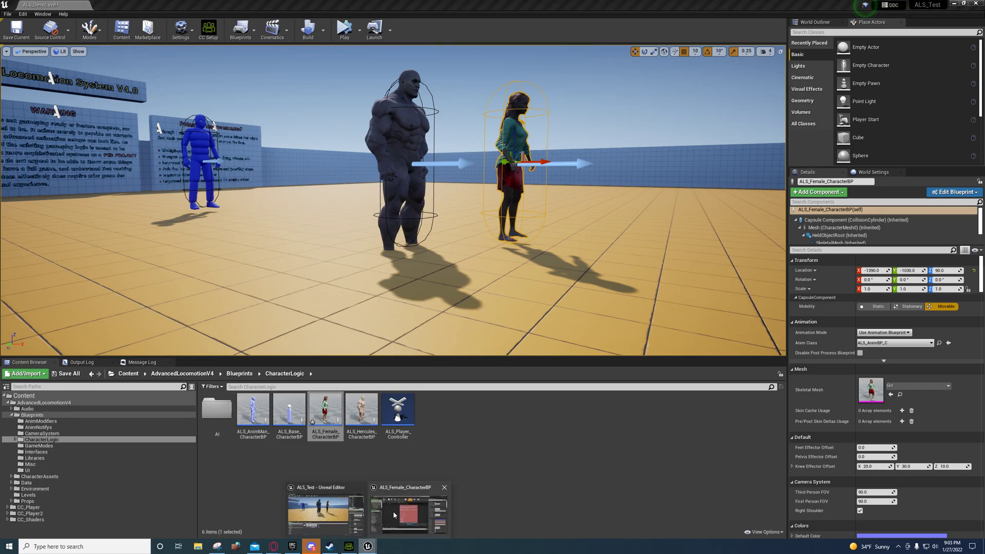
{"action": "left_click", "coordinate": [415, 511]}
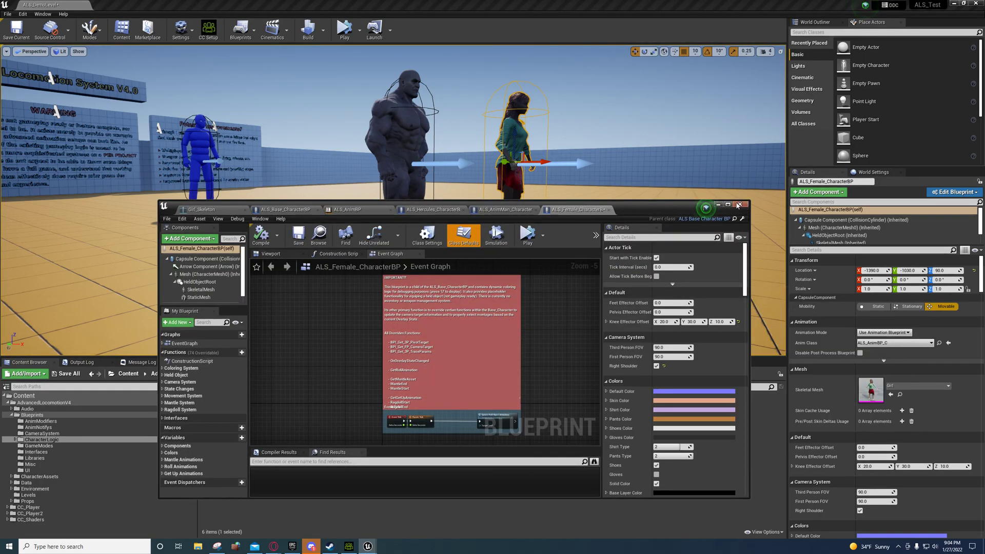
{"action": "left_click", "coordinate": [728, 205]}
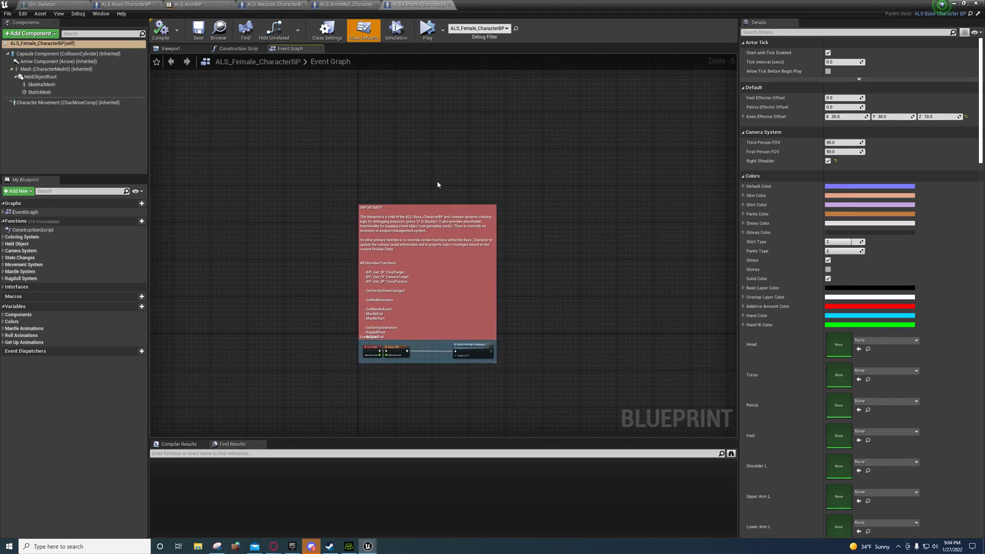
{"action": "left_click", "coordinate": [333, 6]}
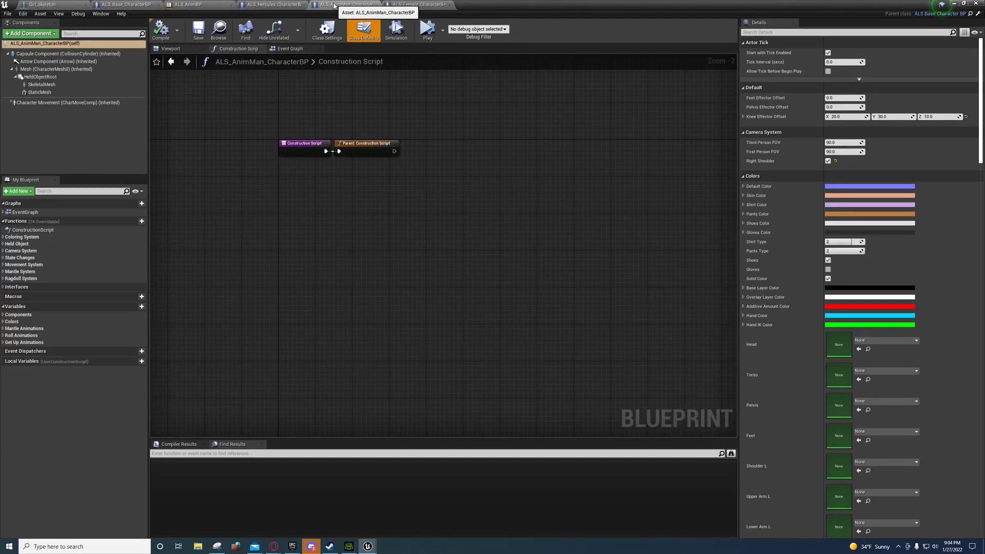
{"action": "left_click", "coordinate": [271, 5]}
{"action": "left_click", "coordinate": [209, 6]}
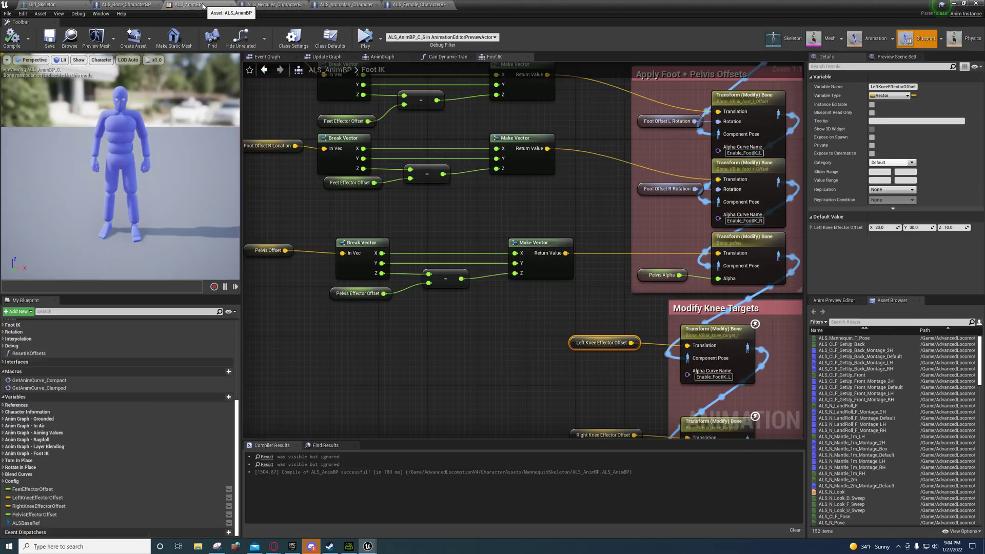
Open ALS_AnimBP's AnimGraph and enter its Linked Anim Layer: Foot IK node.
{"action": "right_click_drag", "start_coordinate": [455, 208], "coordinate": [451, 287]}
{"action": "scroll", "coordinate": [32, 354], "scroll_direction": "up", "scroll_amount": 8}
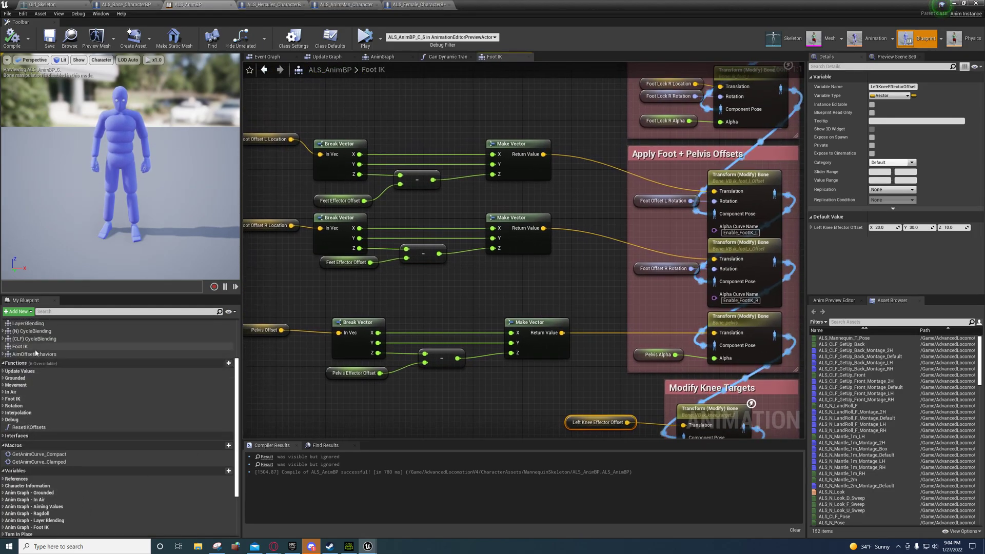
{"action": "double_click", "coordinate": [24, 357]}
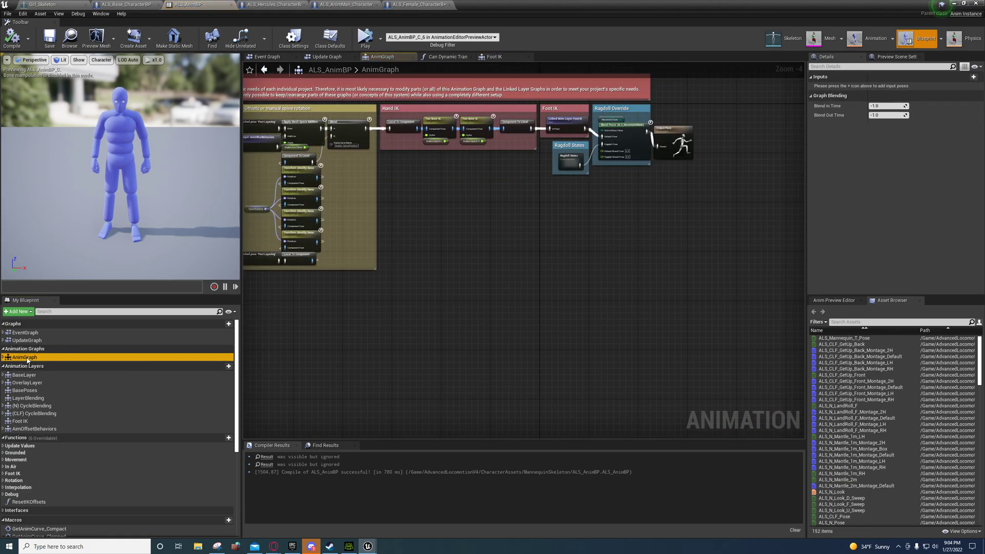
{"action": "scroll", "coordinate": [478, 242], "scroll_direction": "up", "scroll_amount": 5}
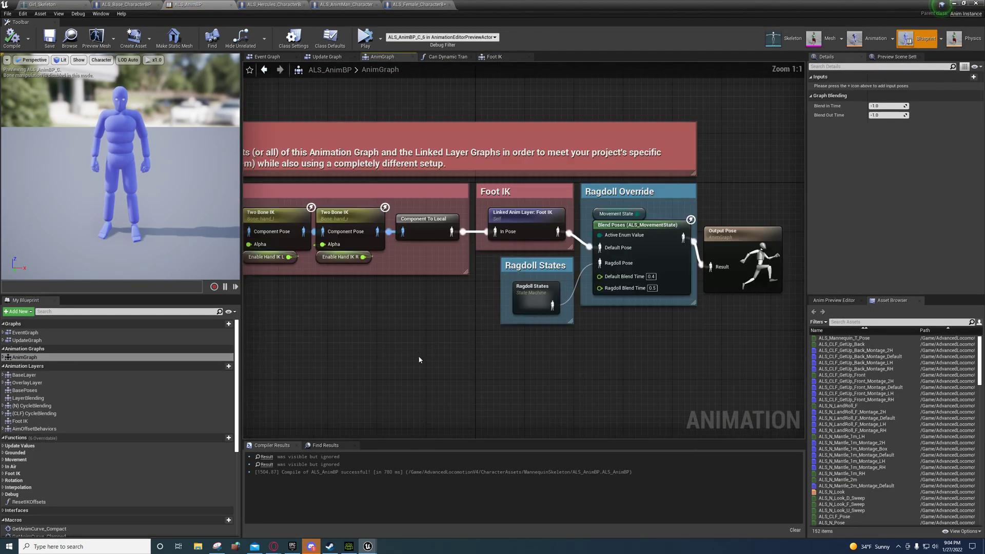
{"action": "right_click_drag", "start_coordinate": [516, 213], "coordinate": [414, 249]}
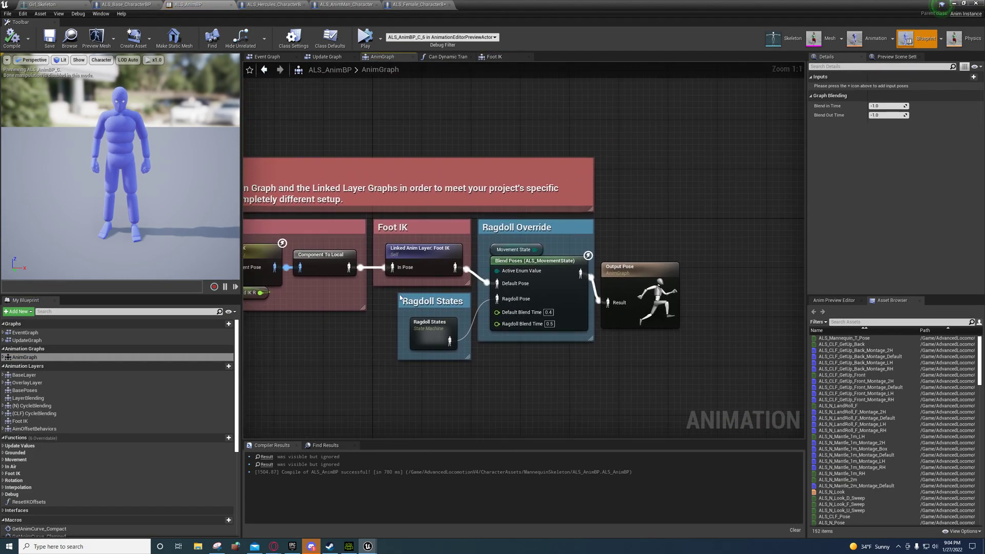
{"action": "double_click", "coordinate": [418, 258]}
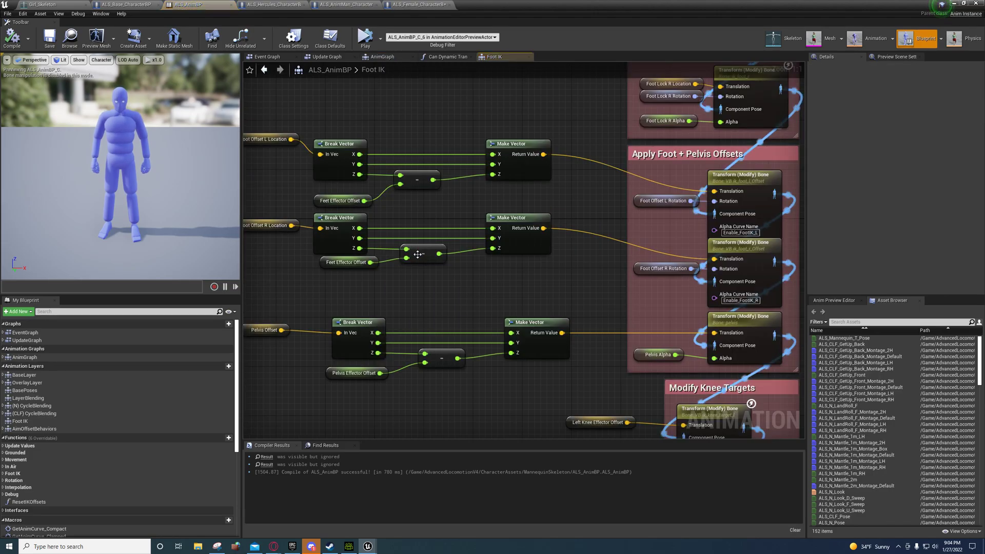
Check the Translation pin exposure options of the left knee's Transform (Modify) Bone node under Modify Knee Targets.
{"action": "right_click_drag", "start_coordinate": [440, 293], "coordinate": [490, 295]}
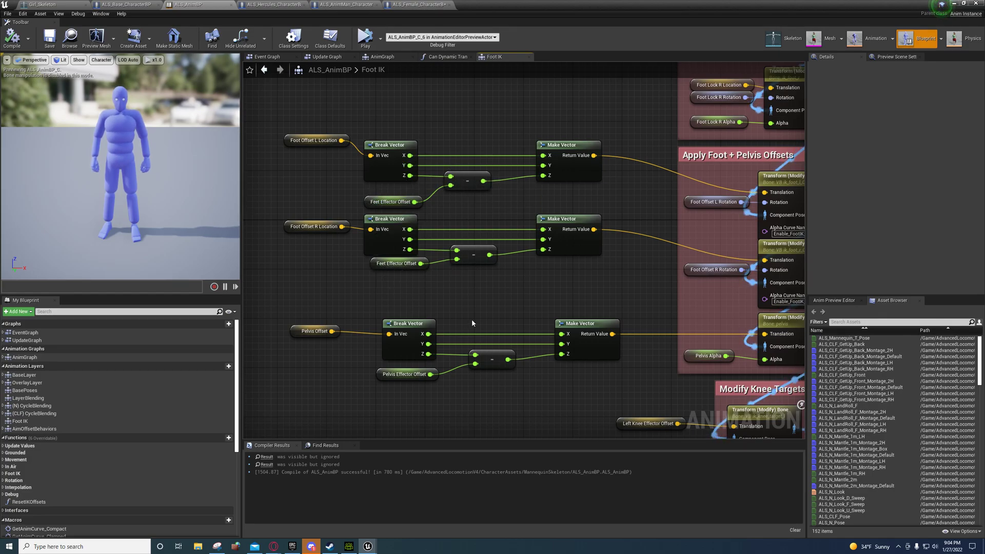
{"action": "right_click_drag", "start_coordinate": [475, 316], "coordinate": [405, 231]}
{"action": "right_click_drag", "start_coordinate": [445, 360], "coordinate": [267, 322]}
{"action": "right_click_drag", "start_coordinate": [524, 287], "coordinate": [390, 199]}
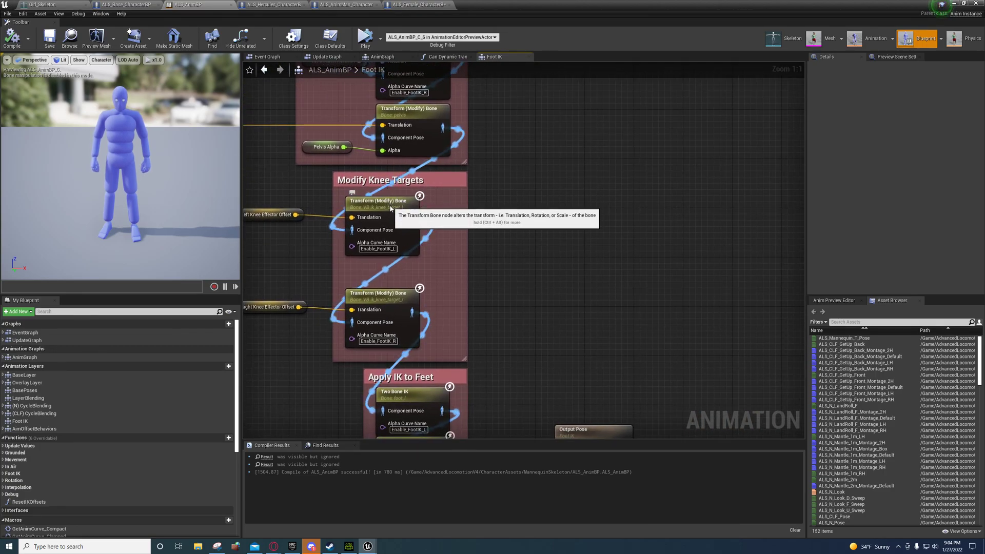
{"action": "left_click", "coordinate": [389, 198]}
{"action": "right_click_drag", "start_coordinate": [494, 256], "coordinate": [589, 265]}
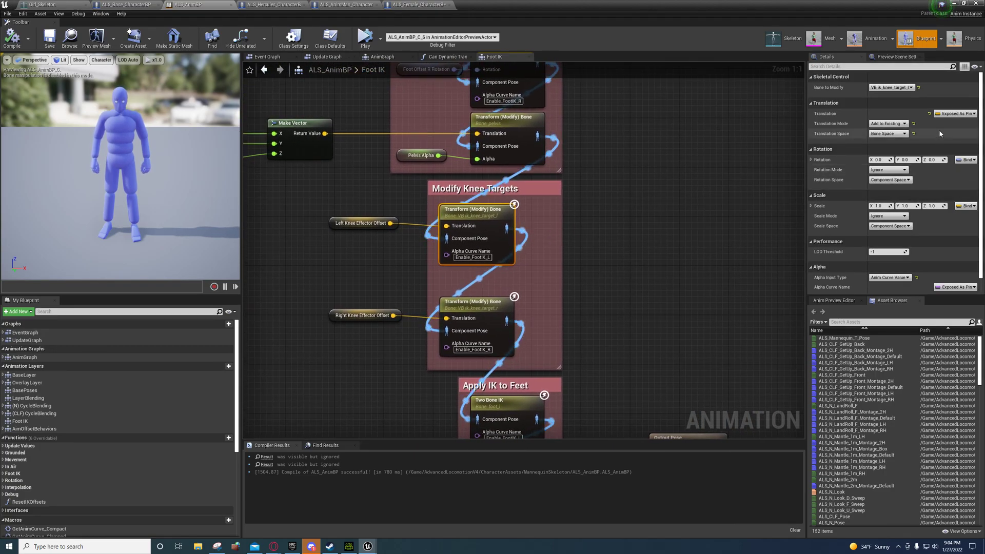
{"action": "left_click", "coordinate": [948, 114]}
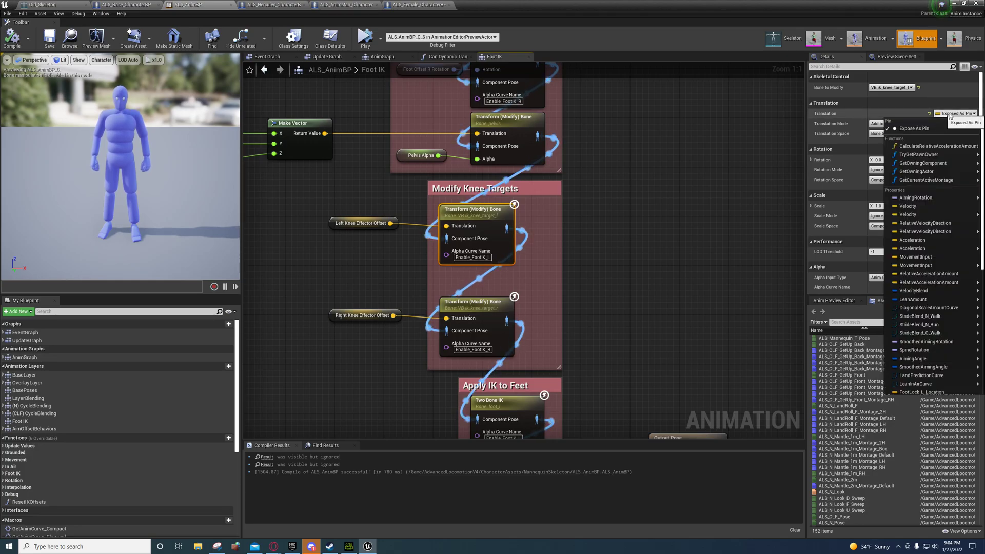
{"action": "left_click", "coordinate": [950, 114]}
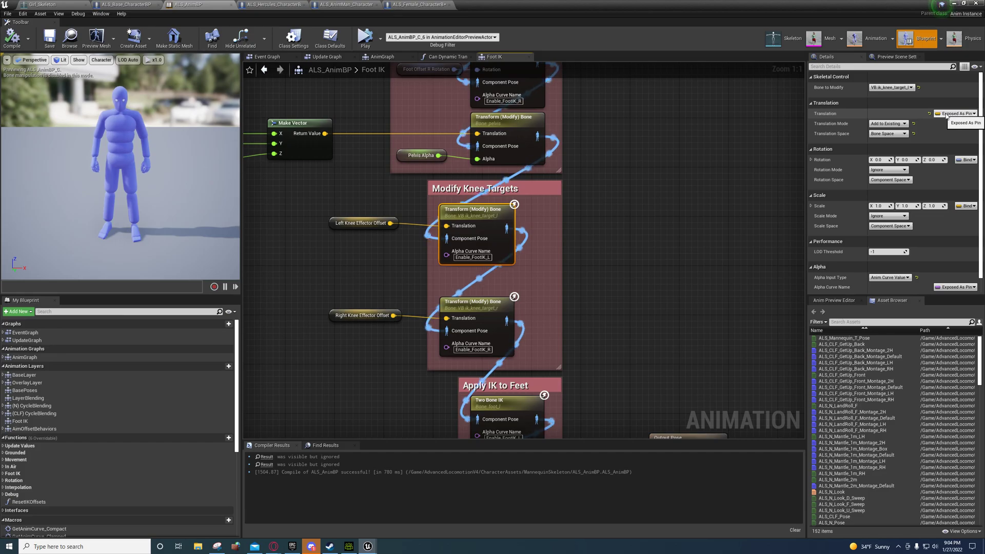
{"action": "left_click", "coordinate": [949, 113]}
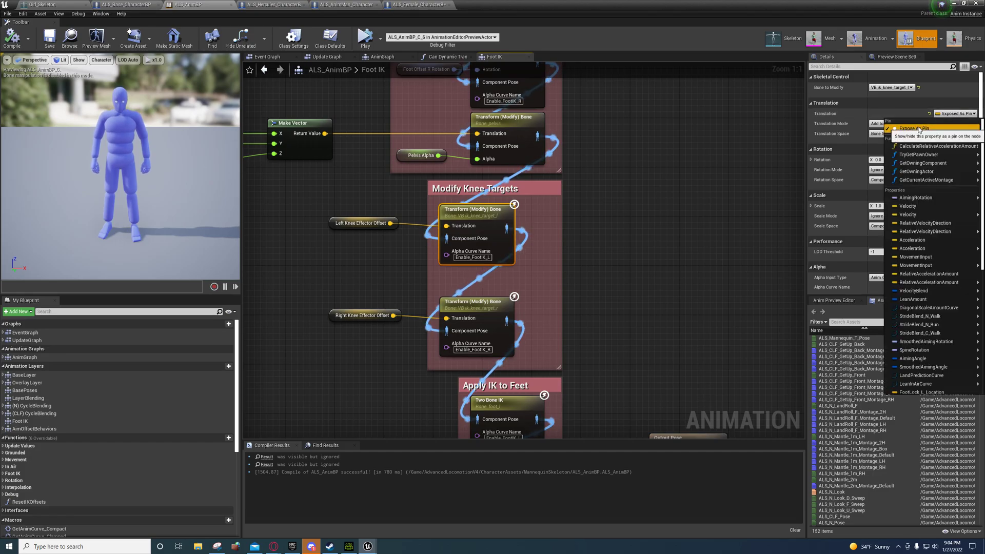
{"action": "left_click", "coordinate": [953, 113]}
Select the Left Knee Effector Offset variable node to inspect its type and default vector.
{"action": "right_click_drag", "start_coordinate": [664, 301], "coordinate": [743, 316]}
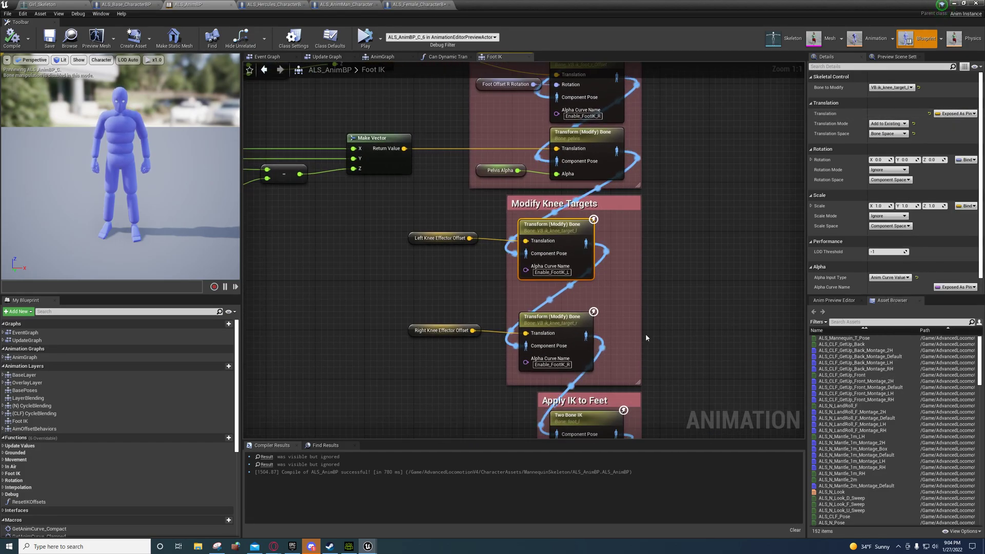
{"action": "left_click", "coordinate": [411, 239]}
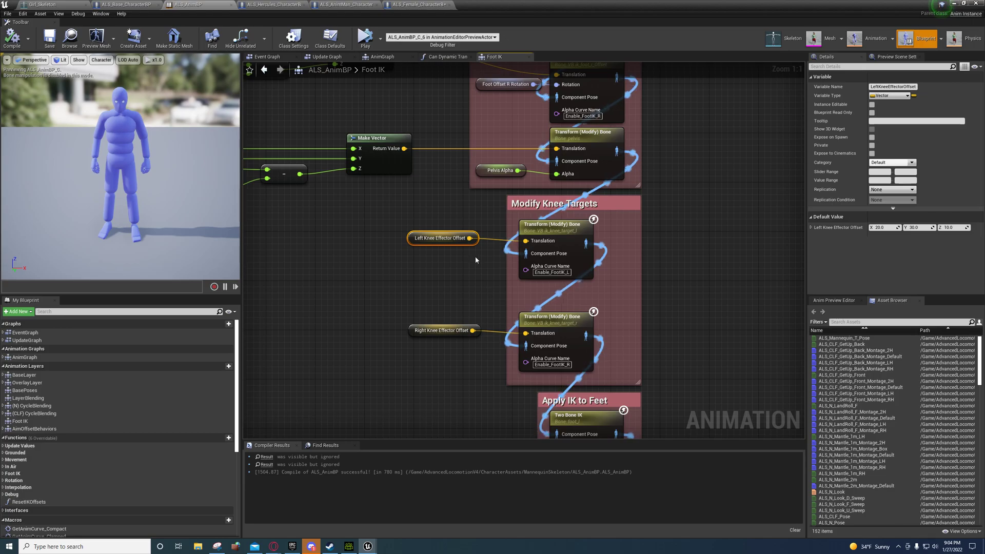
{"action": "right_click_drag", "start_coordinate": [479, 275], "coordinate": [559, 373]}
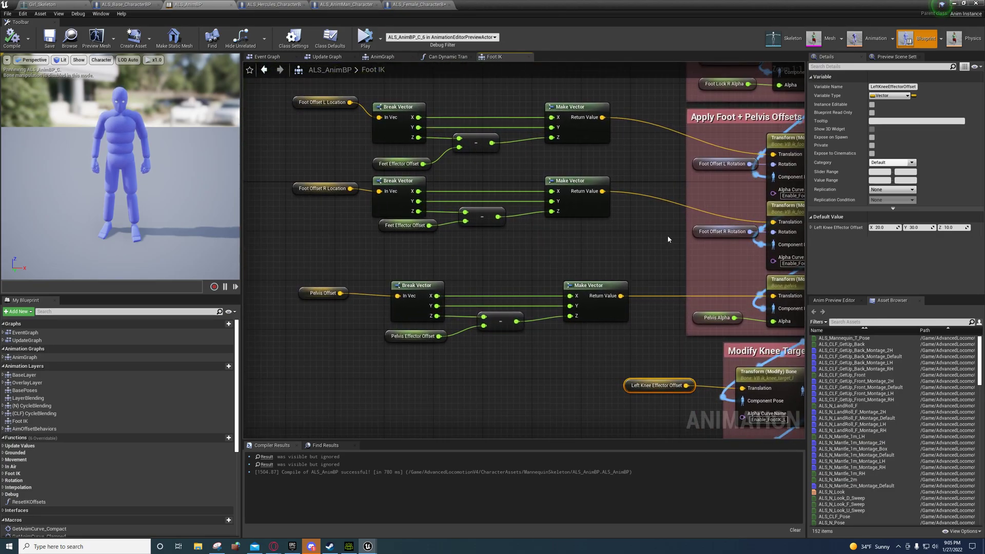
Look up the Make Vector action from the left foot bone's Translation pin and the Break Vector action from Foot Offset L Location.
{"action": "left_click_drag", "start_coordinate": [772, 154], "coordinate": [639, 163]}
{"action": "type", "text": "make"}
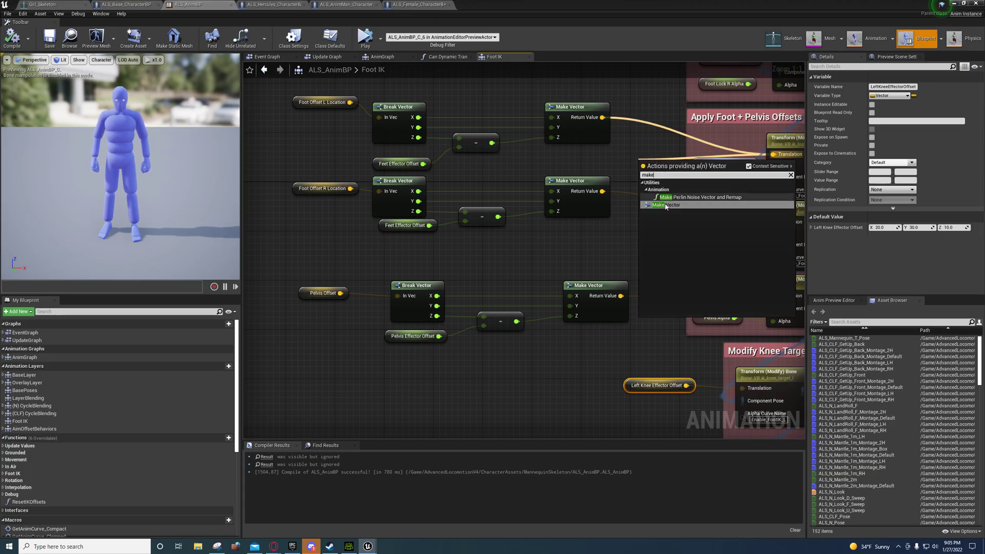
{"action": "left_click", "coordinate": [630, 189]}
{"action": "right_click_drag", "start_coordinate": [385, 125], "coordinate": [419, 193]}
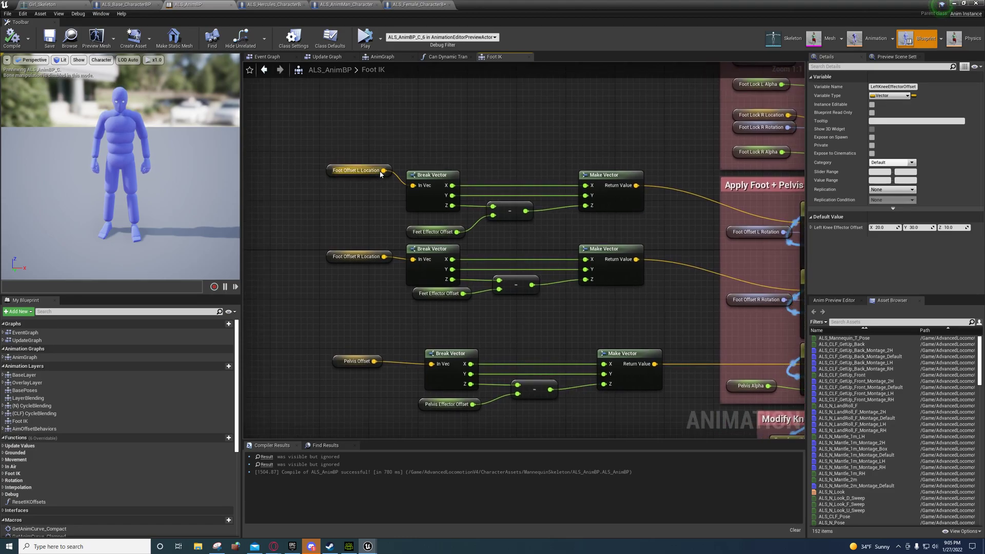
{"action": "left_click_drag", "start_coordinate": [384, 170], "coordinate": [464, 151]}
{"action": "type", "text": "bre"}
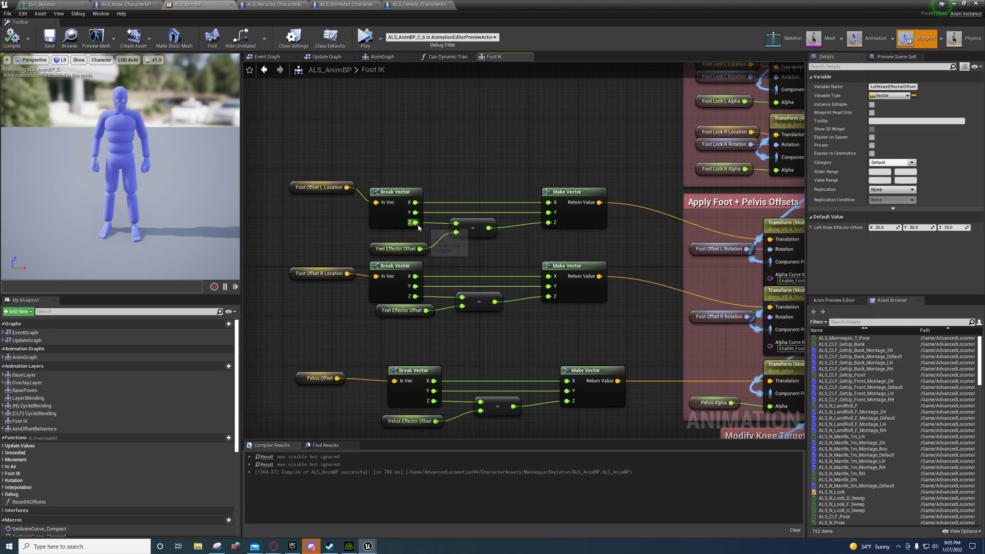
Examine the Feet Effector Offset variable and the subtract nodes that offset Z for both feet and the pelvis.
{"action": "left_click", "coordinate": [374, 250]}
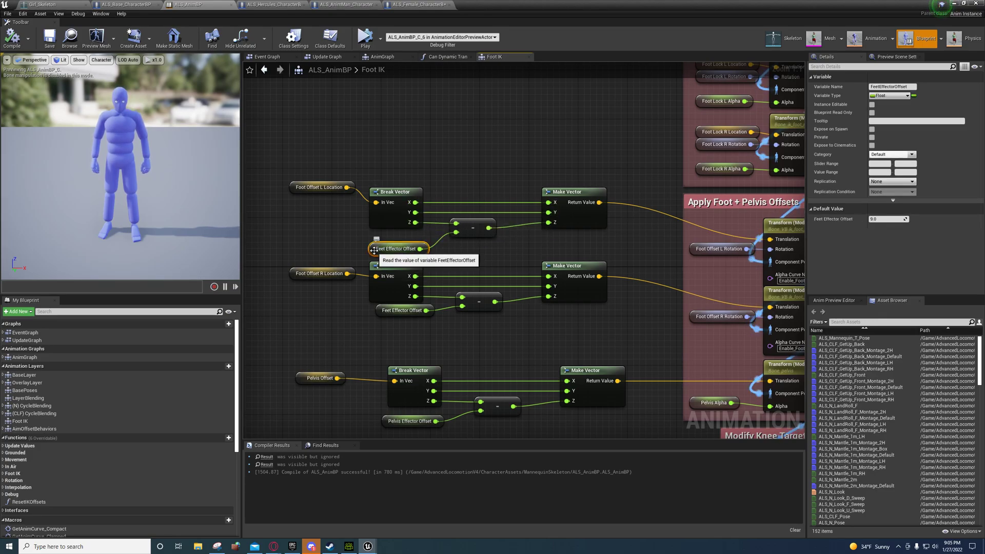
{"action": "left_click_drag", "start_coordinate": [455, 232], "coordinate": [465, 277], "text": "ctrl"}
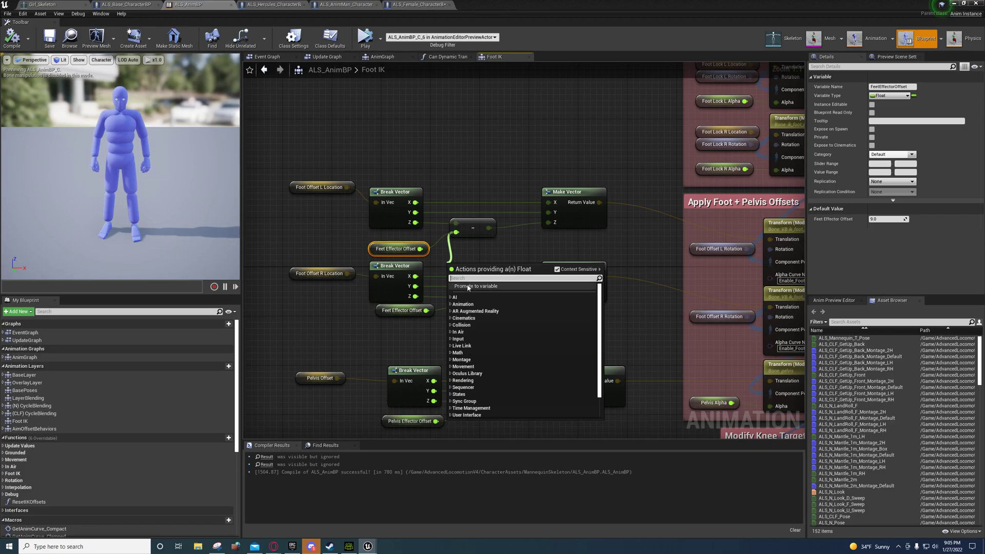
{"action": "right_click_drag", "start_coordinate": [431, 262], "coordinate": [377, 153]}
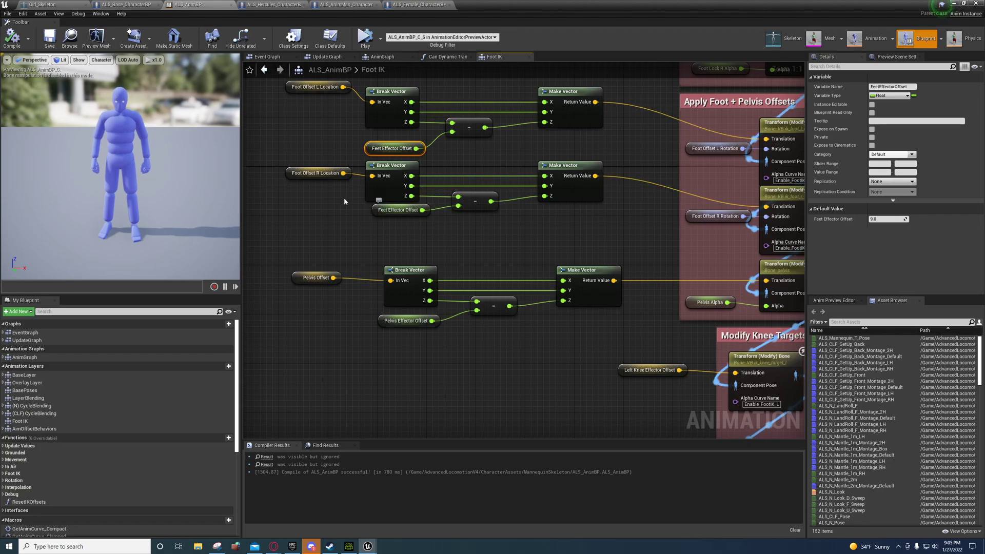
{"action": "right_click_drag", "start_coordinate": [405, 253], "coordinate": [357, 183]}
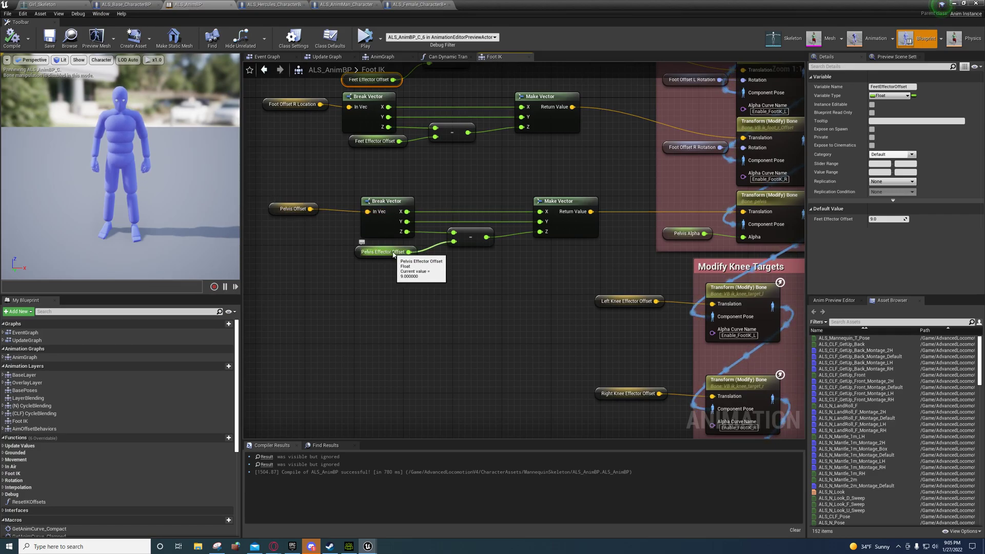
{"action": "right_click_drag", "start_coordinate": [418, 293], "coordinate": [495, 340]}
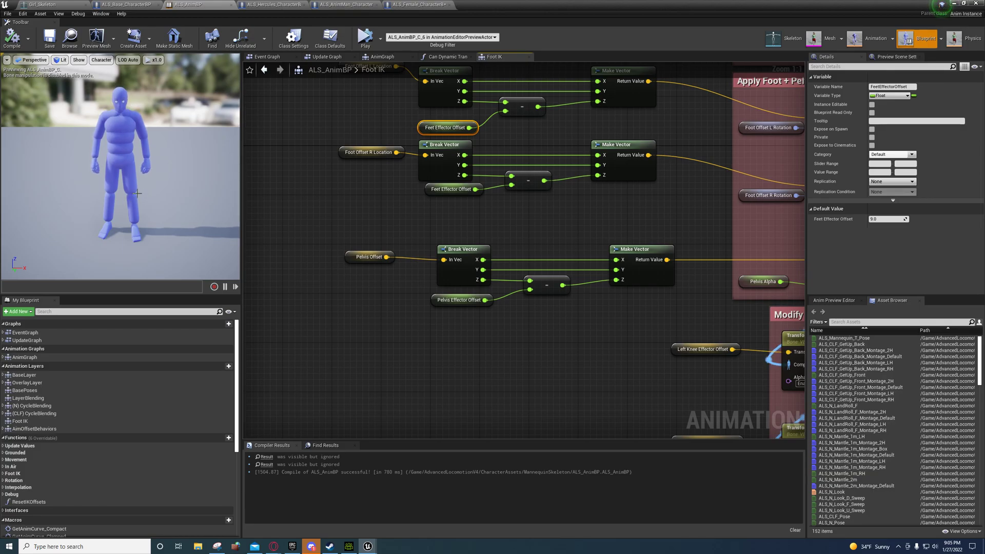
{"action": "mouse_move", "coordinate": [339, 206]}
{"action": "right_mouse_down"}
{"action": "mouse_move", "coordinate": [345, 233]}
{"action": "mouse_move", "coordinate": [310, 284]}
{"action": "mouse_move", "coordinate": [243, 276]}
{"action": "mouse_move", "coordinate": [336, 225]}
{"action": "mouse_move", "coordinate": [343, 199]}
{"action": "right_mouse_up"}
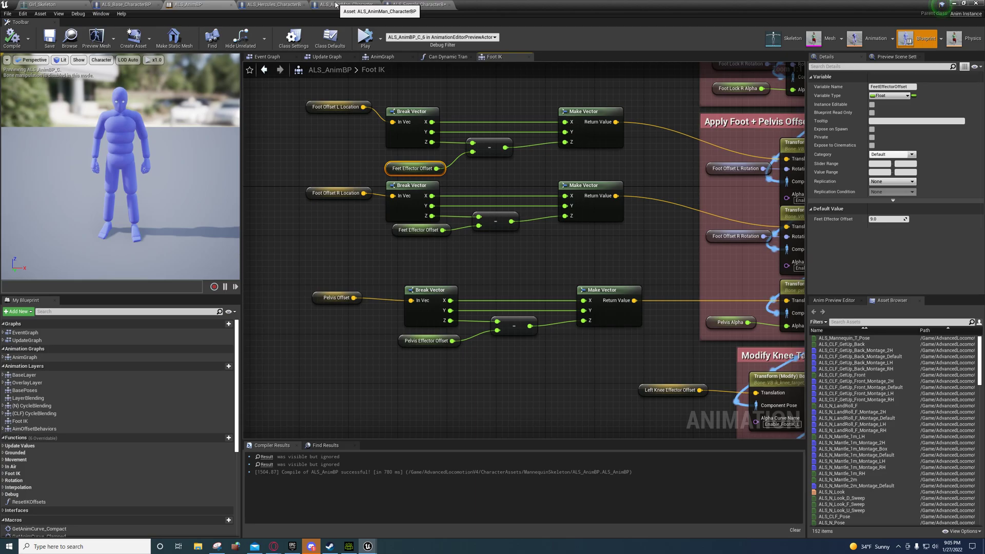
View the ALS_Hercules_CharacterBP mesh from the side in its viewport and check the AnimMan and Female character blueprints' effector offset defaults.
{"action": "left_click", "coordinate": [273, 4]}
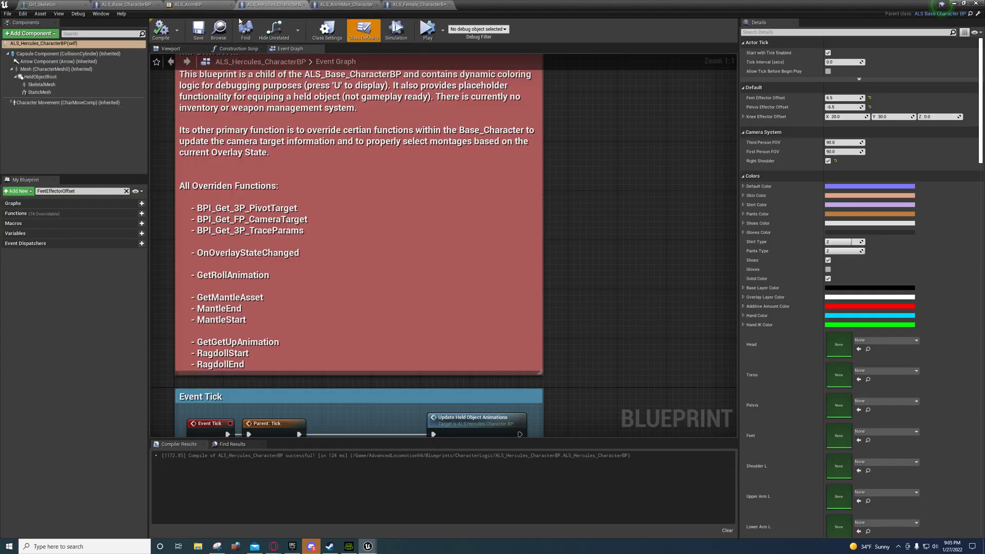
{"action": "left_click", "coordinate": [162, 49]}
{"action": "right_click_drag", "start_coordinate": [472, 268], "coordinate": [543, 260]}
{"action": "left_click_drag", "start_coordinate": [374, 92], "coordinate": [379, 149]}
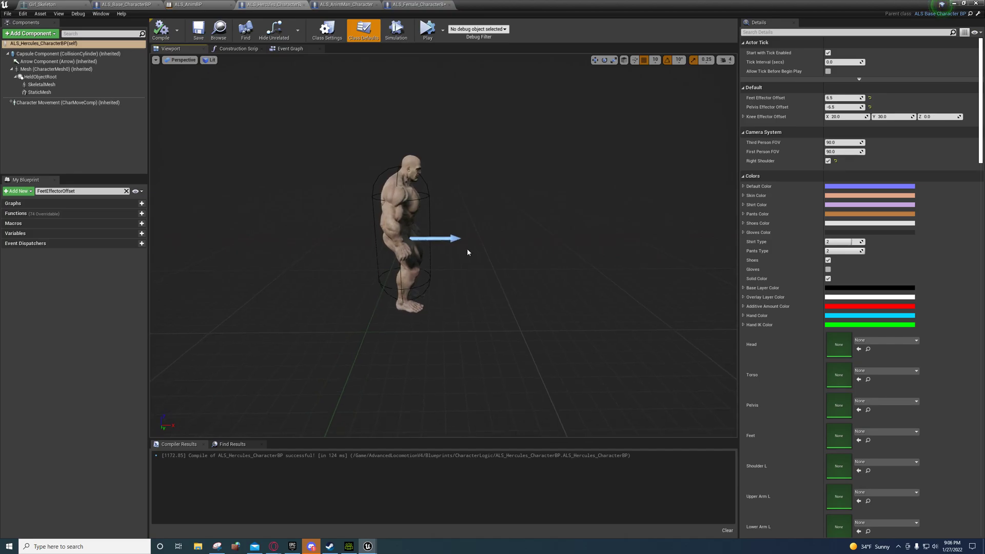
{"action": "left_click", "coordinate": [341, 5]}
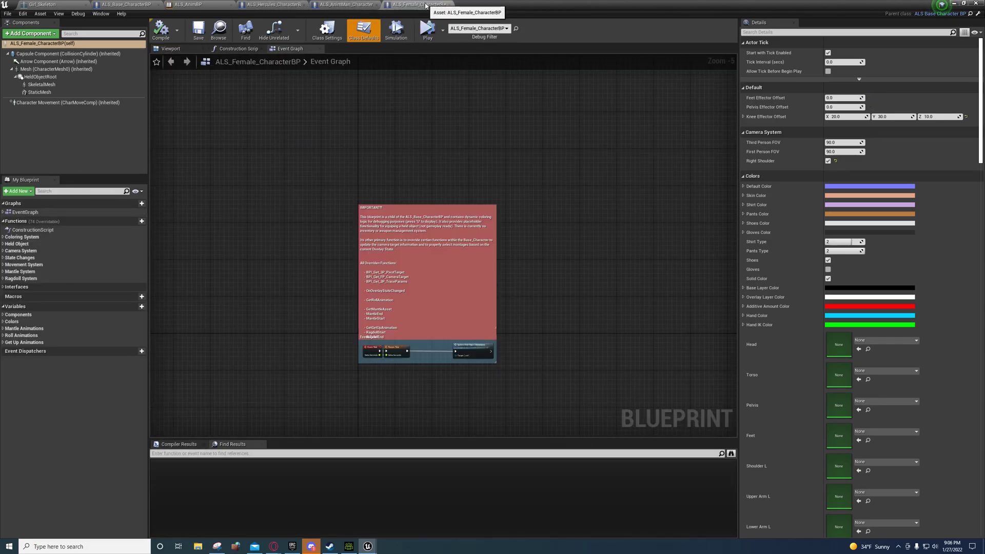
{"action": "left_click", "coordinate": [331, 4]}
Open ALS_Base_CharacterBP from the CharacterLogic folder and inspect its FeetEffectorOffset, PelvisEffectorOffset and KneeEffectorOffset variables.
{"action": "left_click_drag", "start_coordinate": [489, 4], "coordinate": [530, 53]}
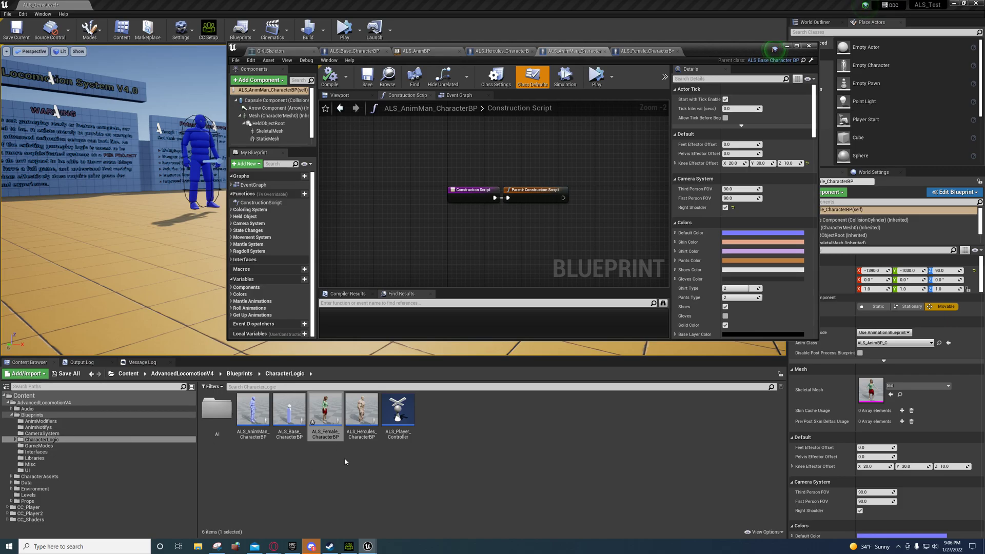
{"action": "left_click", "coordinate": [288, 412]}
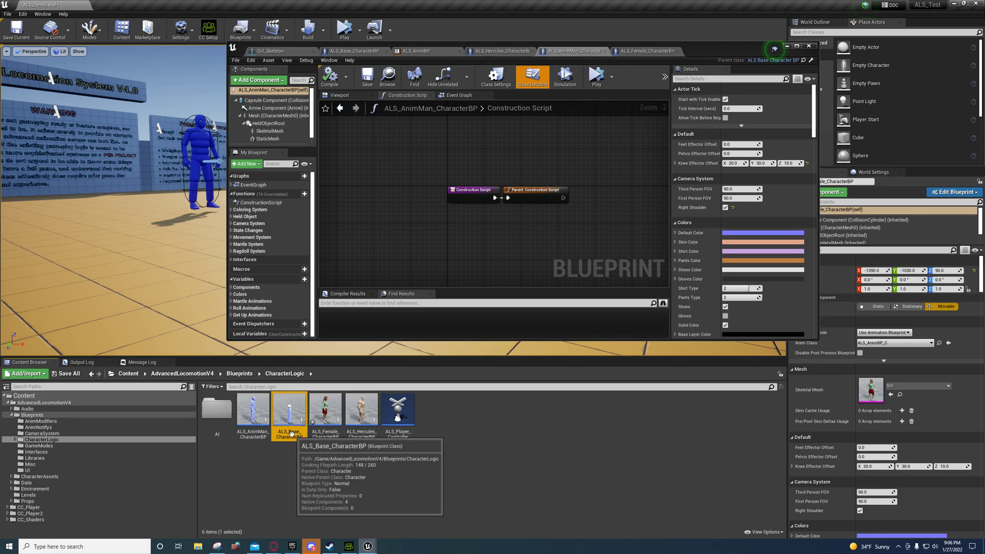
{"action": "double_click", "coordinate": [297, 403]}
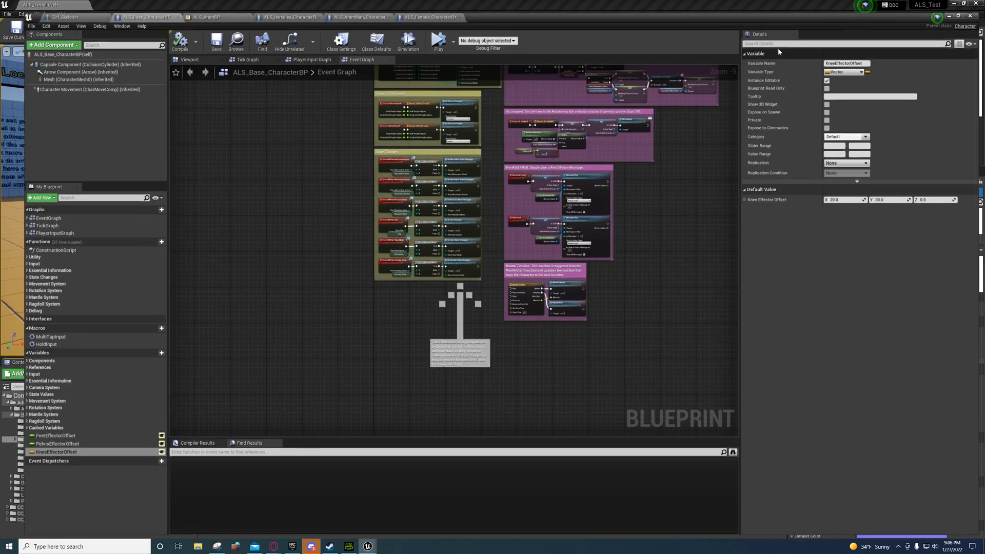
{"action": "double_click", "coordinate": [777, 48]}
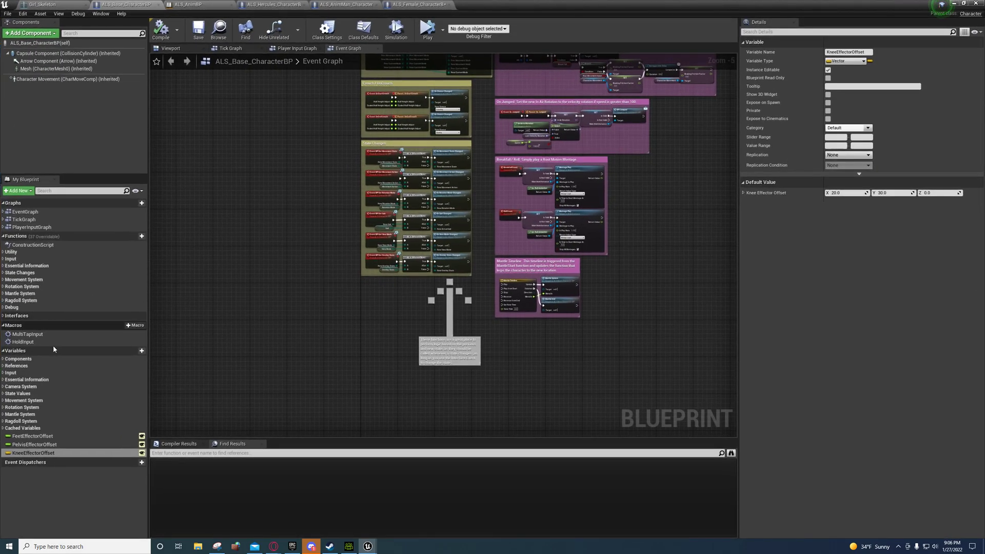
{"action": "left_click", "coordinate": [32, 436]}
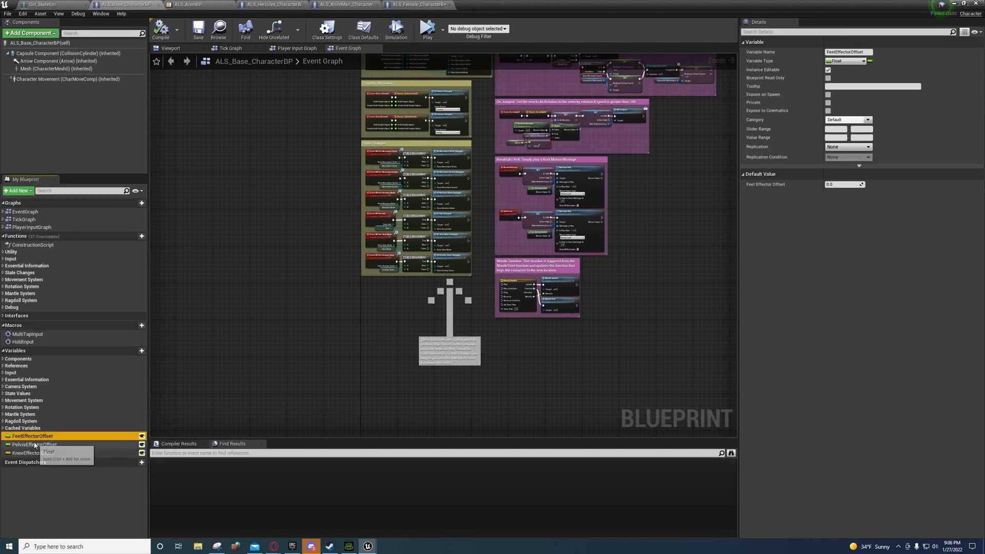
{"action": "left_click", "coordinate": [35, 444]}
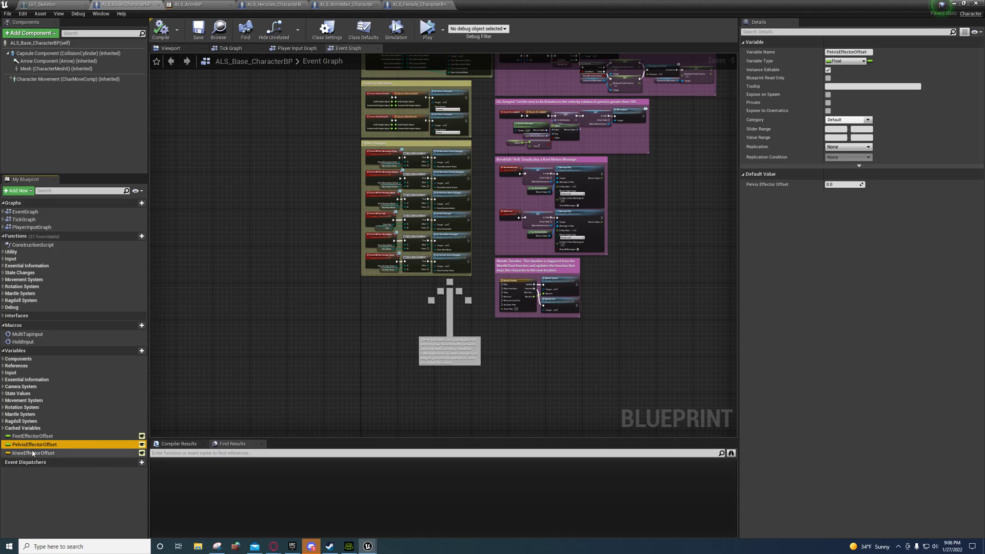
{"action": "left_click", "coordinate": [31, 453]}
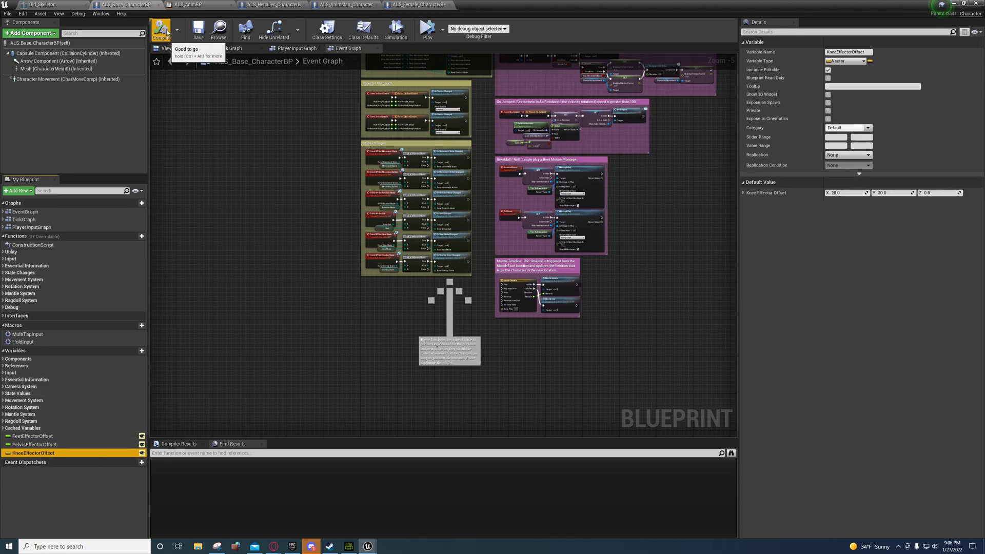
Return to ALS_AnimBP and examine the effector offset SET nodes following the character validity check in its Update Graph.
{"action": "left_click", "coordinate": [200, 7]}
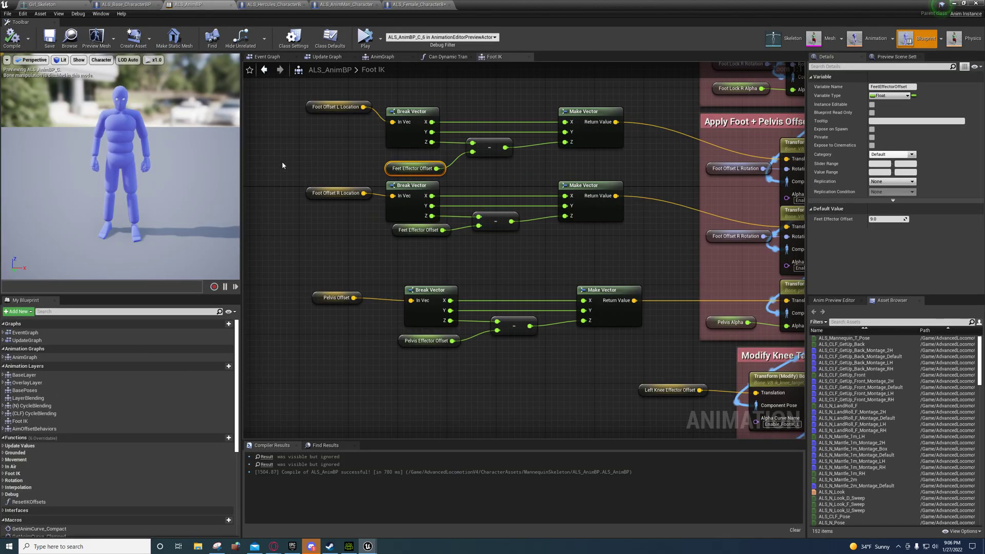
{"action": "right_click_drag", "start_coordinate": [386, 169], "coordinate": [334, 178]}
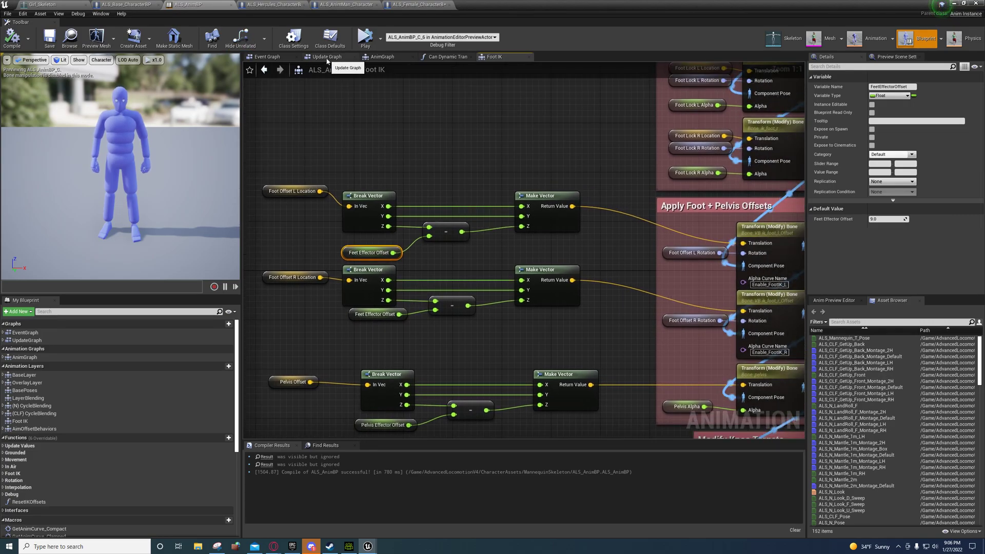
{"action": "left_click", "coordinate": [327, 59]}
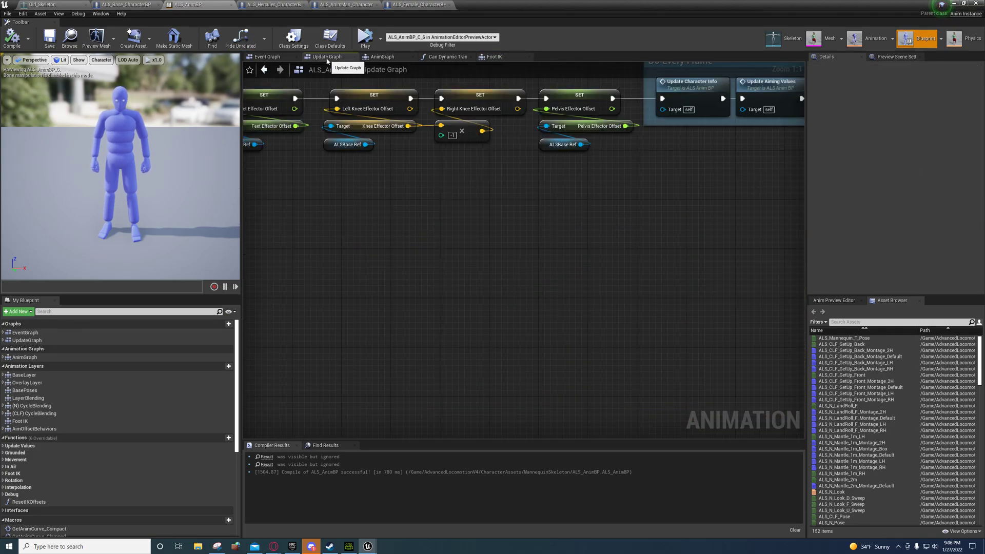
{"action": "left_click", "coordinate": [20, 341]}
{"action": "double_click", "coordinate": [92, 338]}
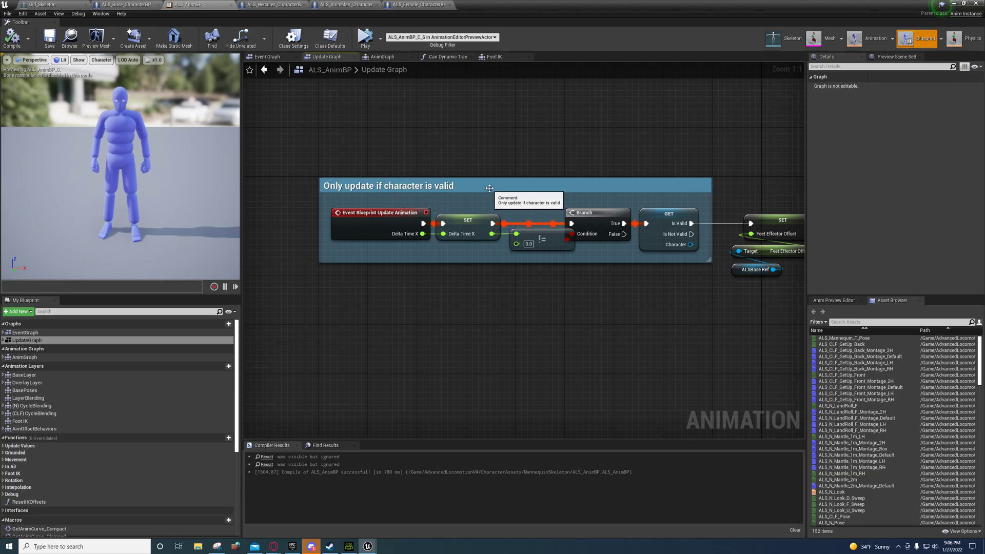
{"action": "right_click_drag", "start_coordinate": [697, 155], "coordinate": [250, 141]}
{"action": "right_click_drag", "start_coordinate": [277, 264], "coordinate": [385, 266]}
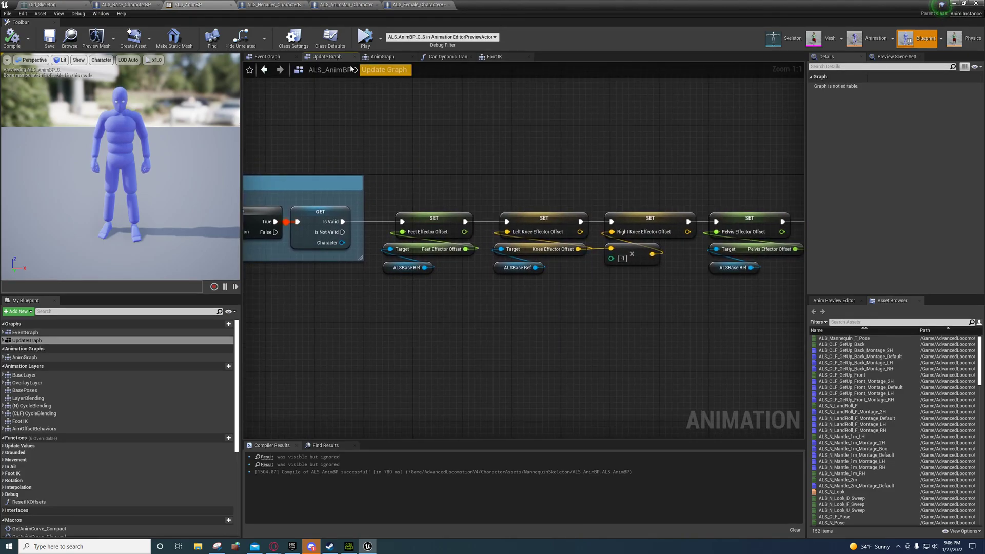
Trace the Initialize Anim Instance chain in the Event Graph through the ALS_Base_CharacterBP cast to the ALSBase Ref SET node.
{"action": "left_click", "coordinate": [262, 57]}
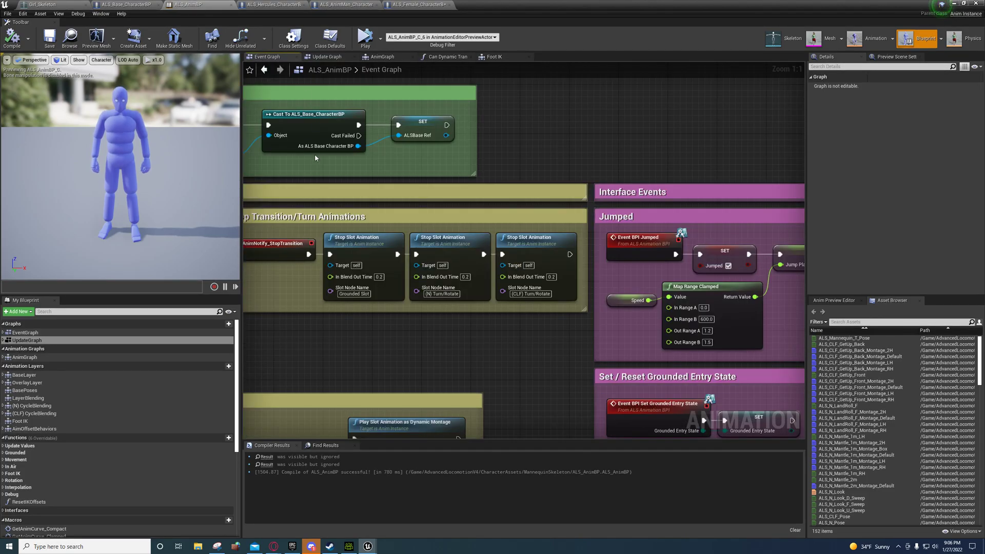
{"action": "right_click_drag", "start_coordinate": [315, 153], "coordinate": [725, 190]}
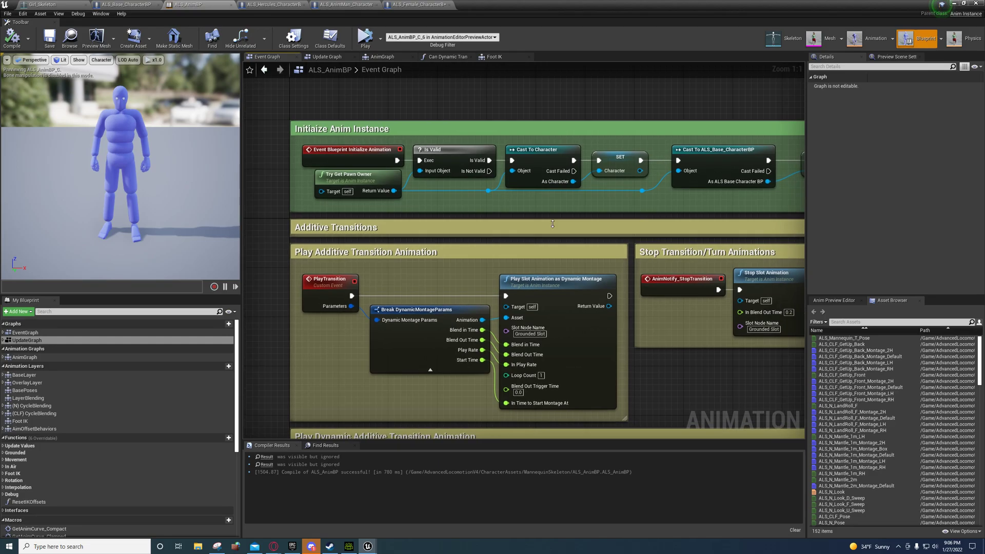
{"action": "left_click", "coordinate": [17, 333]}
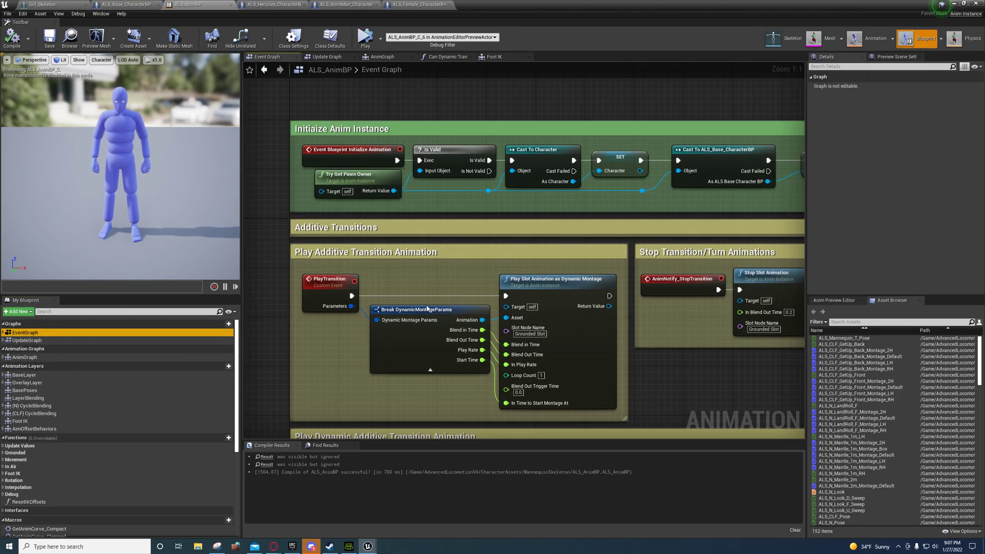
{"action": "right_click_drag", "start_coordinate": [428, 226], "coordinate": [367, 228]}
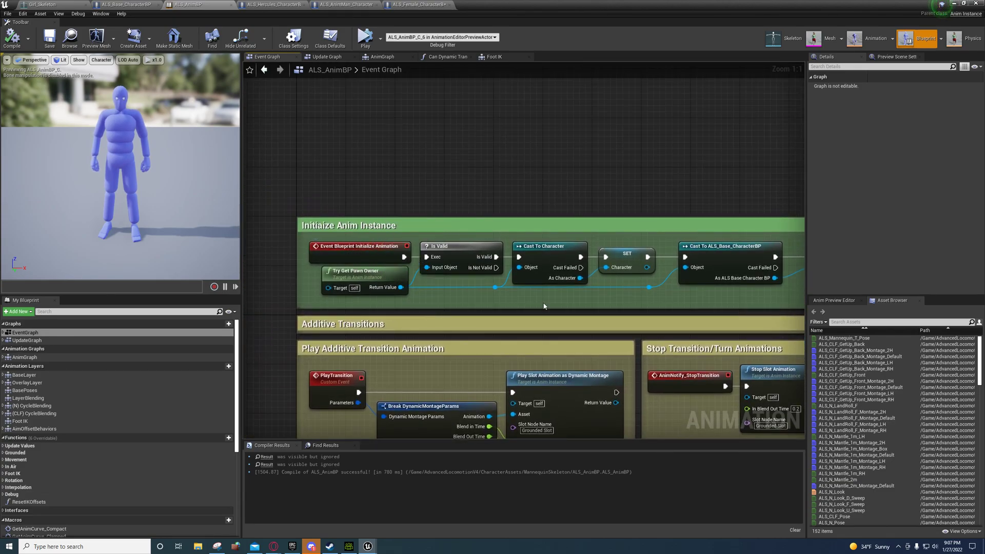
{"action": "right_click_drag", "start_coordinate": [393, 266], "coordinate": [458, 258]}
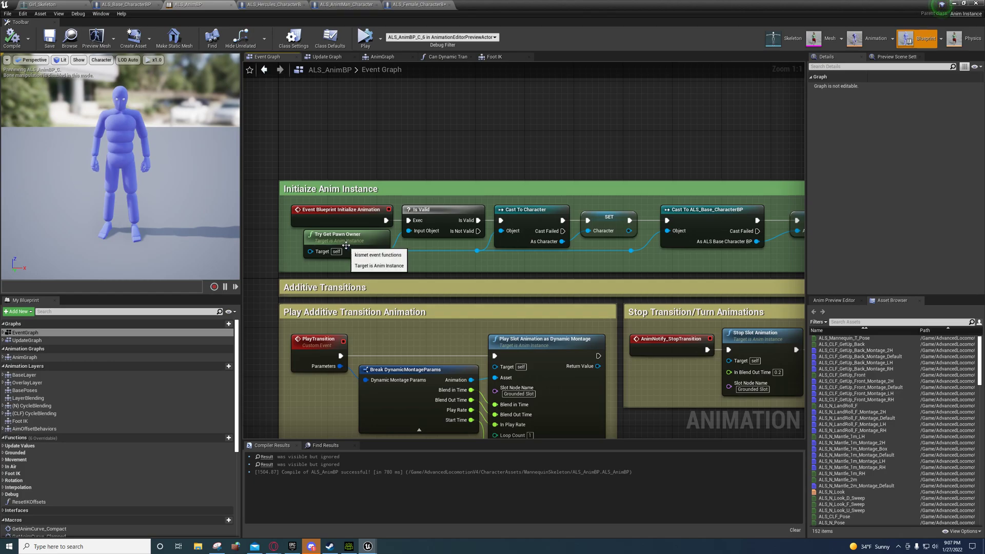
{"action": "right_click_drag", "start_coordinate": [634, 267], "coordinate": [403, 278]}
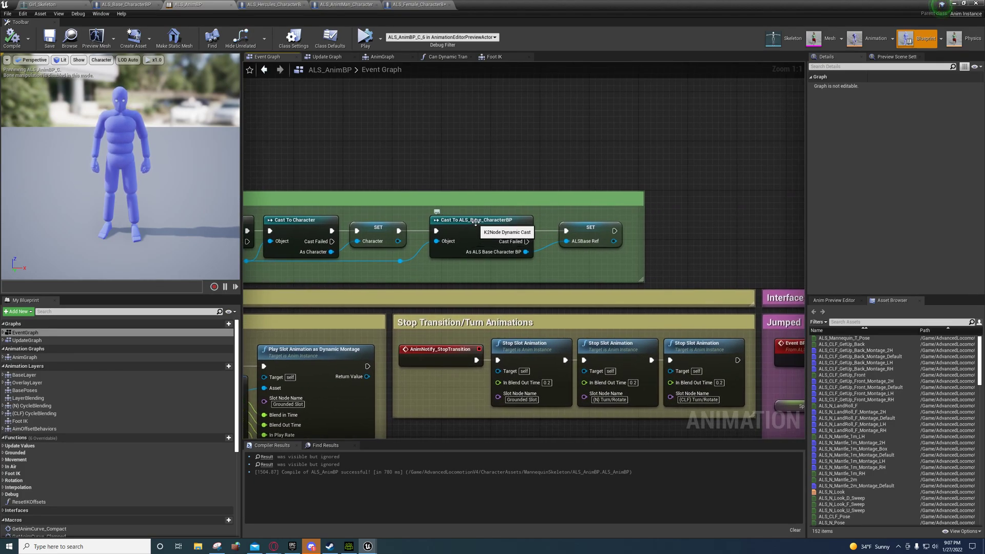
{"action": "right_click_drag", "start_coordinate": [554, 256], "coordinate": [408, 248]}
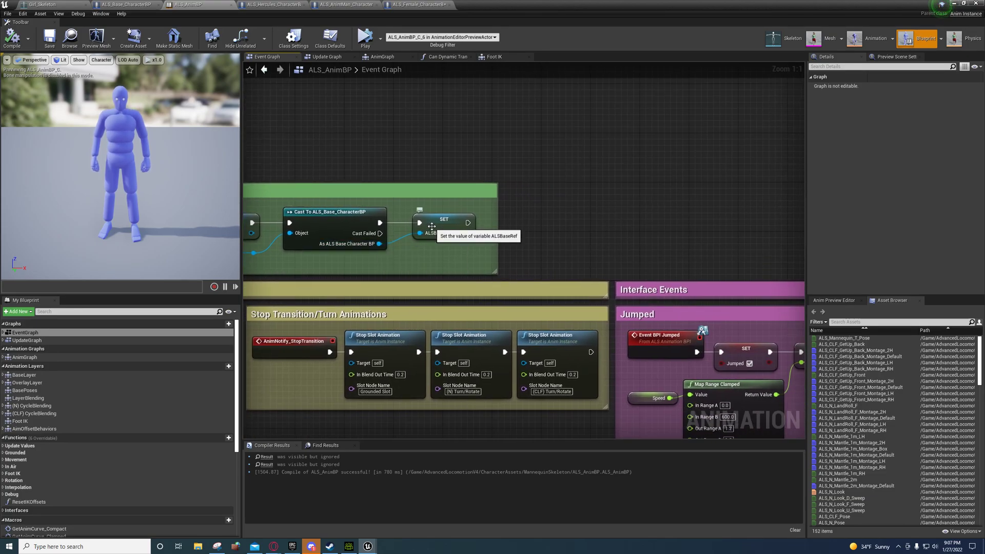
Review the Update Graph's effector offset SET nodes and select the FeetEffectorOffset variable of the animation blueprint to inspect its settings.
{"action": "left_click", "coordinate": [323, 59]}
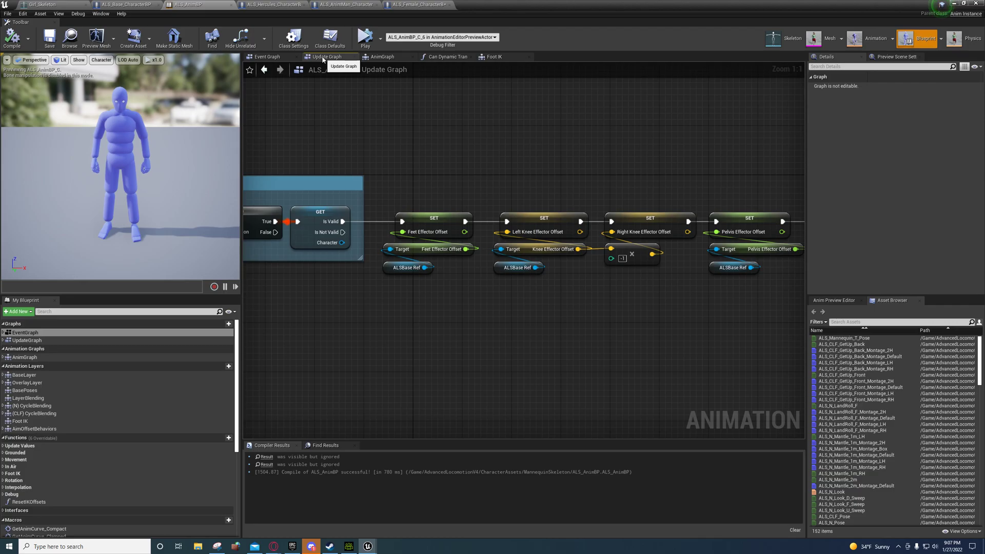
{"action": "right_click_drag", "start_coordinate": [454, 343], "coordinate": [390, 301]}
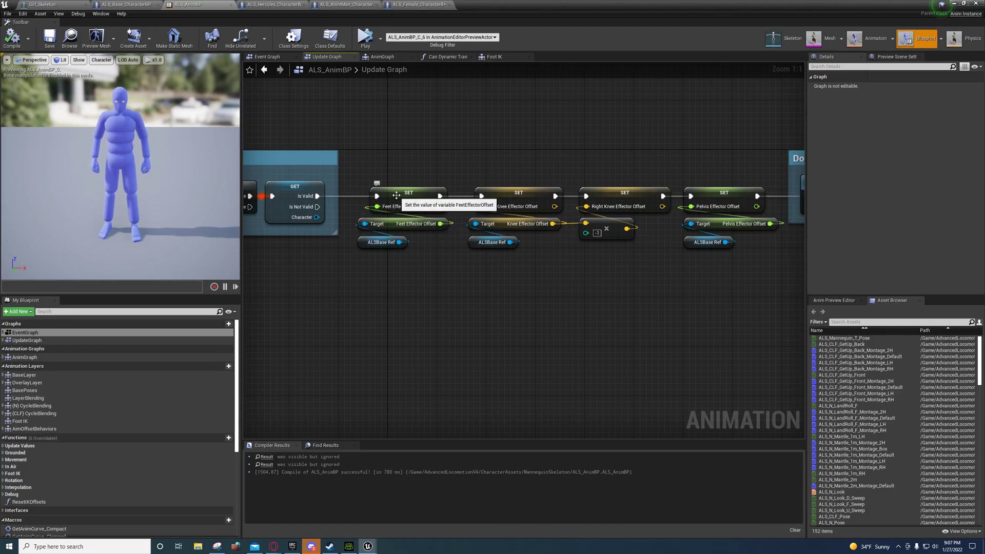
{"action": "scroll", "coordinate": [72, 439], "scroll_direction": "down", "scroll_amount": 5}
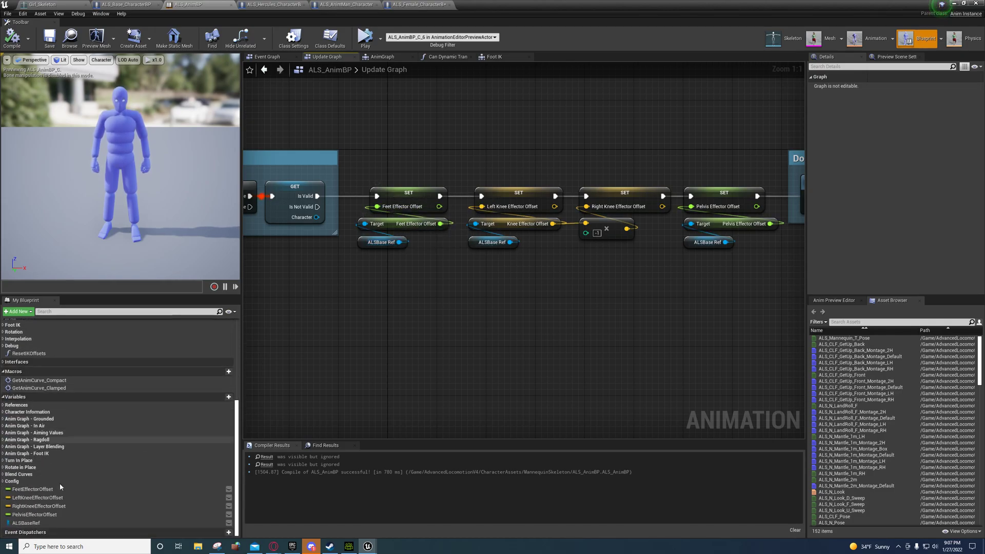
{"action": "left_click", "coordinate": [32, 489]}
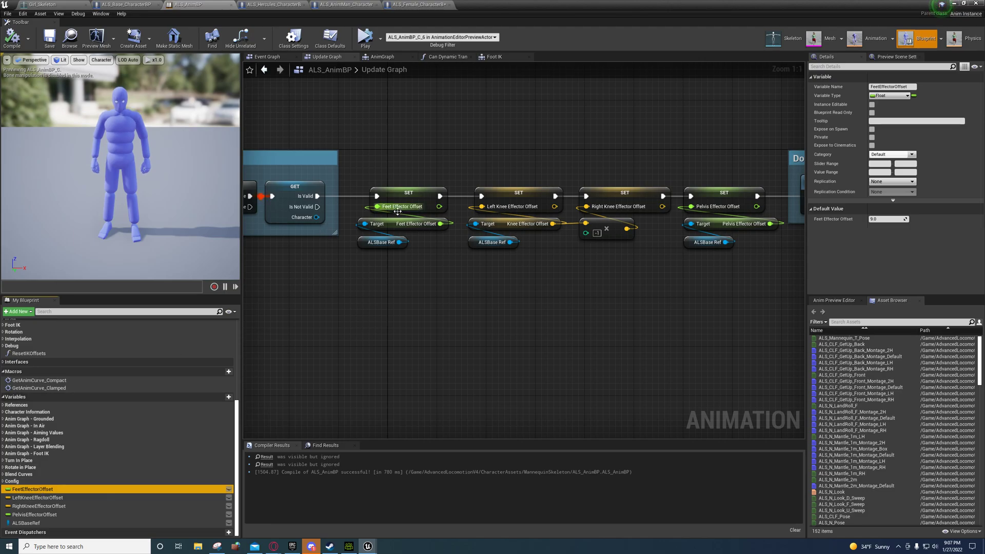
Locate the left foot's Feet Effector Offset node in Foot IK and compare it with its SET node in the Update Graph.
{"action": "left_click", "coordinate": [511, 56]}
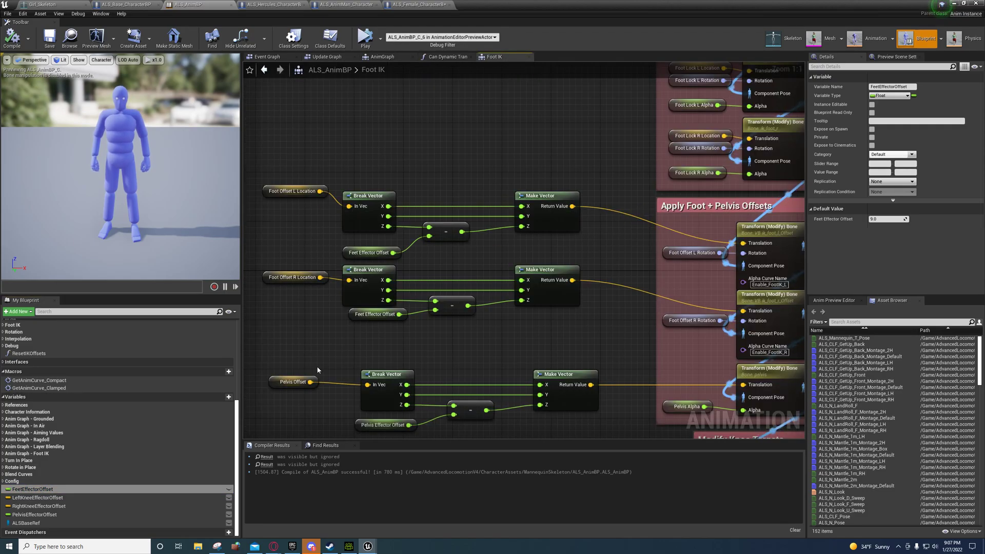
{"action": "mouse_move", "coordinate": [368, 262]}
{"action": "right_mouse_down"}
{"action": "mouse_move", "coordinate": [273, 248]}
{"action": "mouse_move", "coordinate": [370, 259]}
{"action": "right_mouse_up"}
{"action": "left_click", "coordinate": [371, 248]}
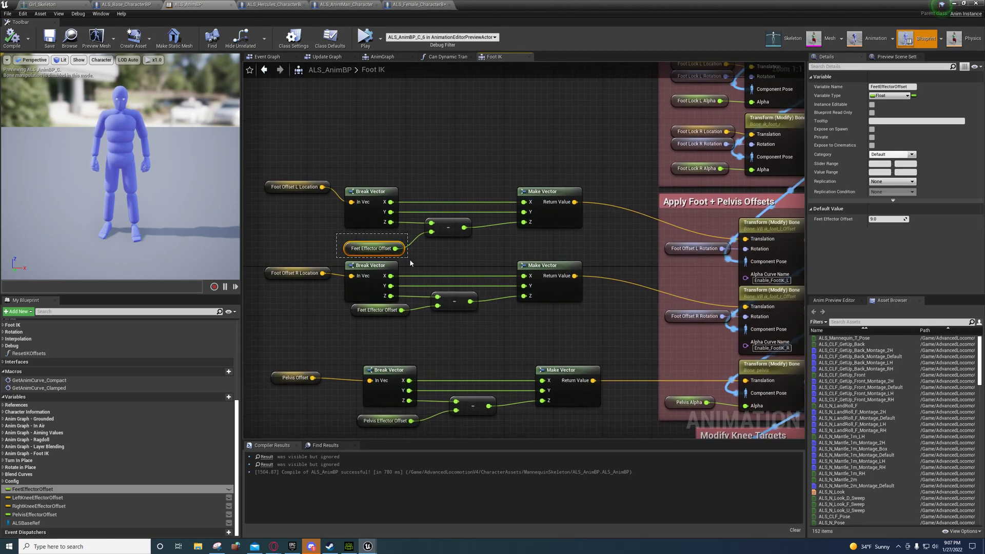
{"action": "left_click", "coordinate": [328, 57]}
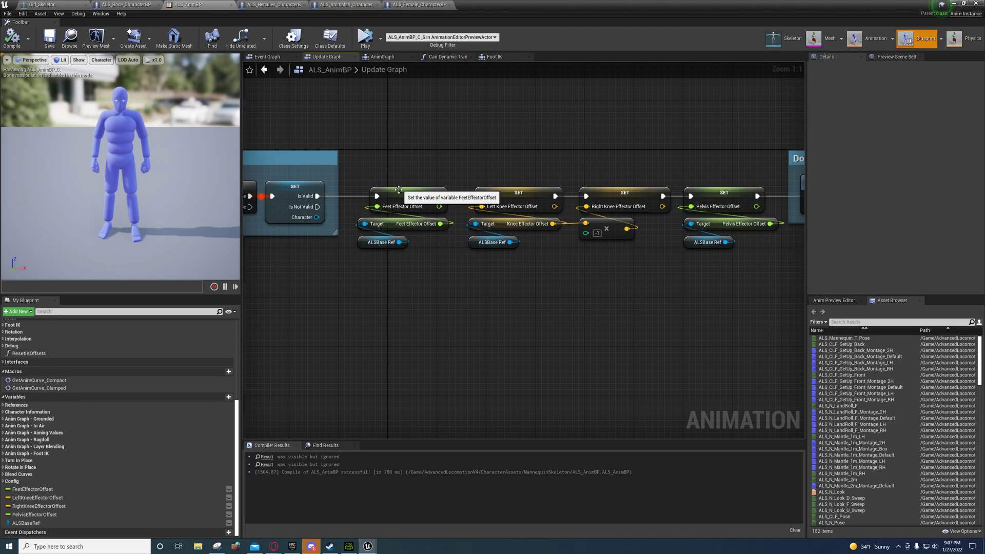
Examine the left knee, right knee and pelvis effector offset SET nodes leading into Do Every Frame in the Update Graph.
{"action": "right_click_drag", "start_coordinate": [458, 289], "coordinate": [323, 327]}
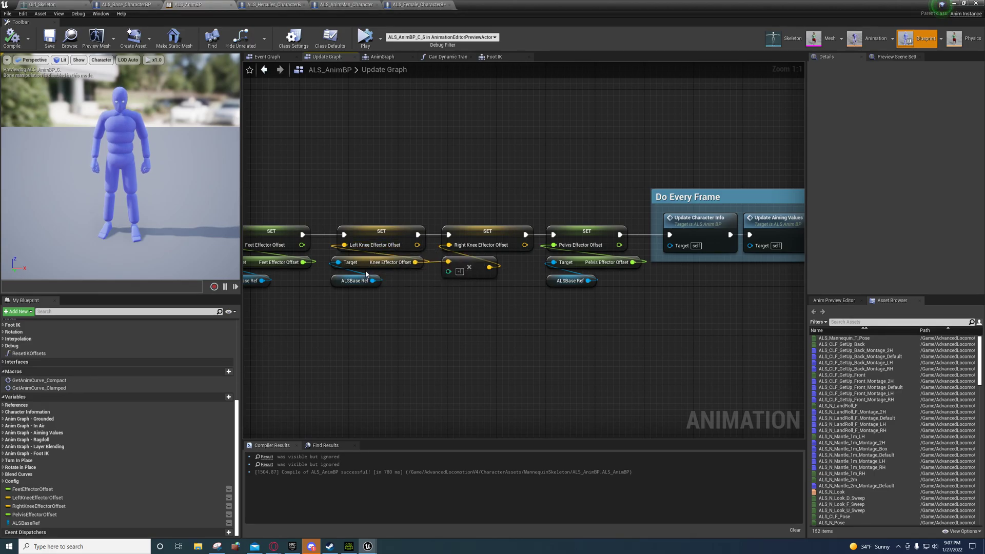
{"action": "right_click_drag", "start_coordinate": [366, 275], "coordinate": [389, 271]}
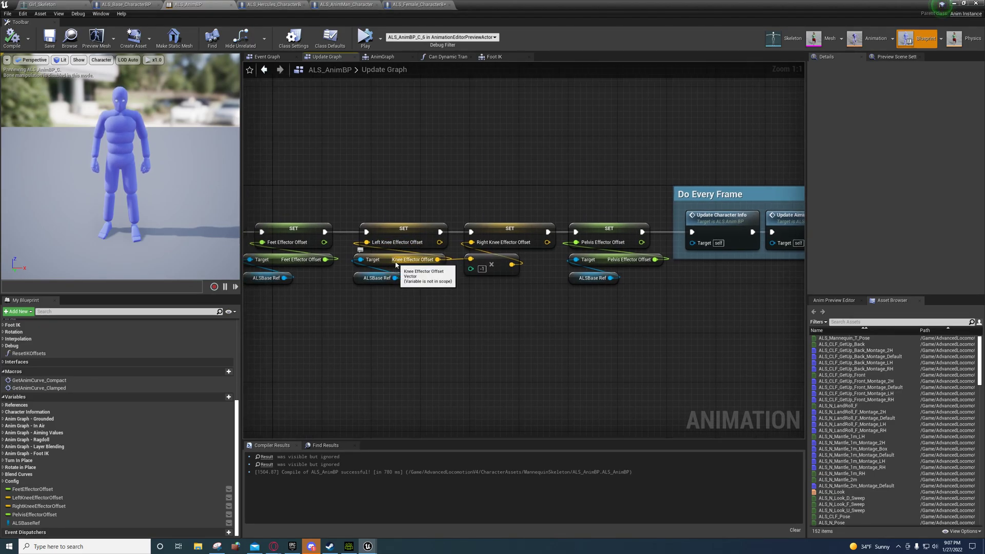
{"action": "right_click_drag", "start_coordinate": [476, 291], "coordinate": [403, 285]}
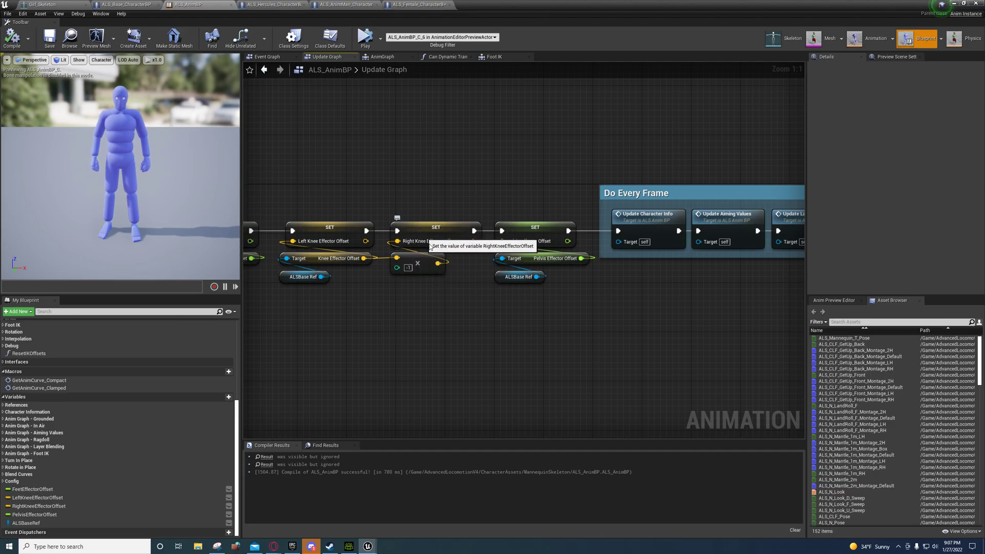
{"action": "right_click_drag", "start_coordinate": [445, 338], "coordinate": [368, 309]}
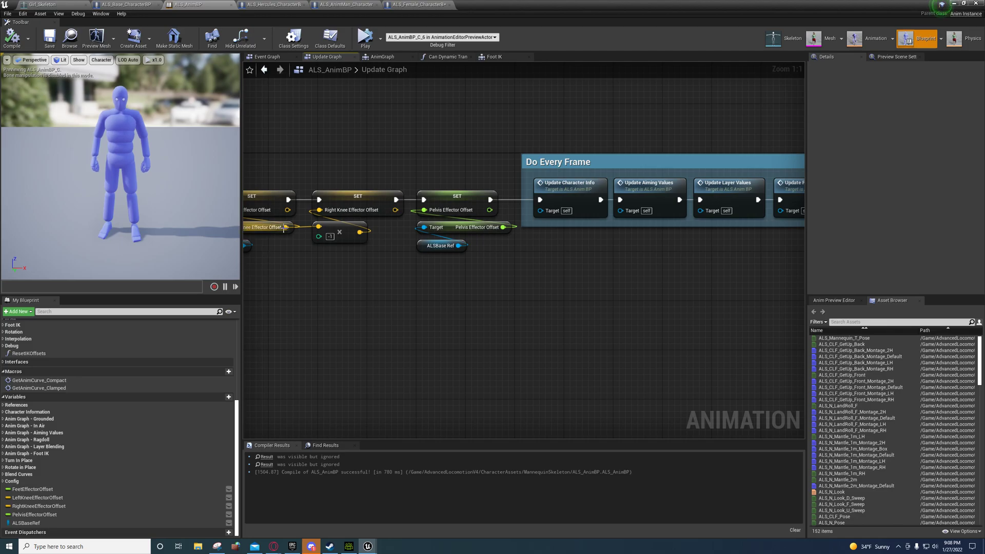
{"action": "left_click_drag", "start_coordinate": [285, 227], "coordinate": [291, 235]}
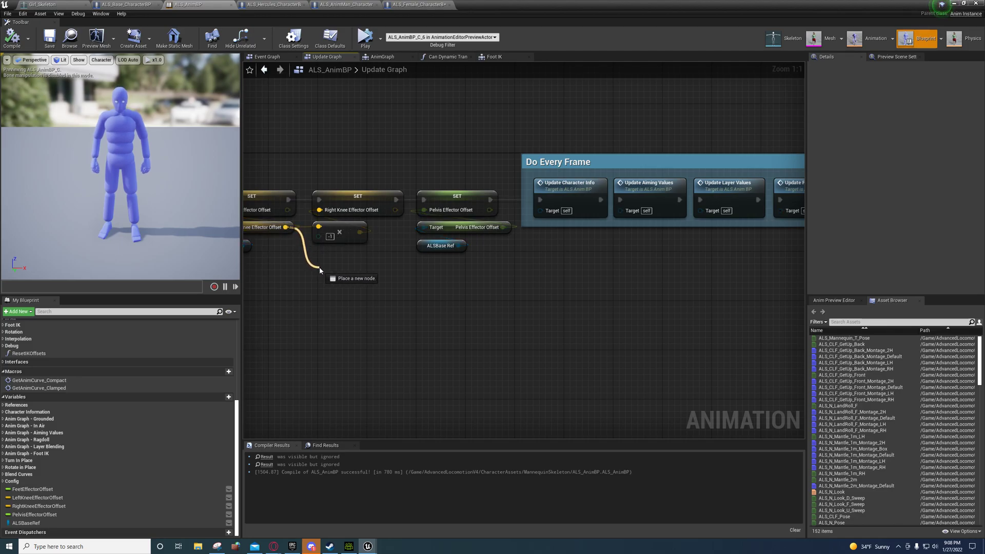
{"action": "left_click_drag", "start_coordinate": [319, 270], "coordinate": [317, 271]}
{"action": "type", "text": "in"}
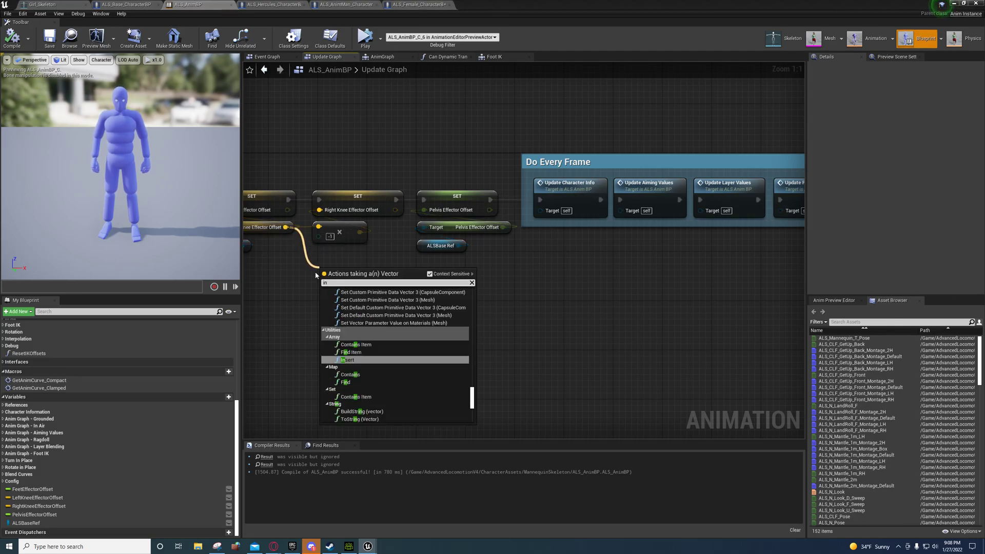
{"action": "type", "text": "ver"}
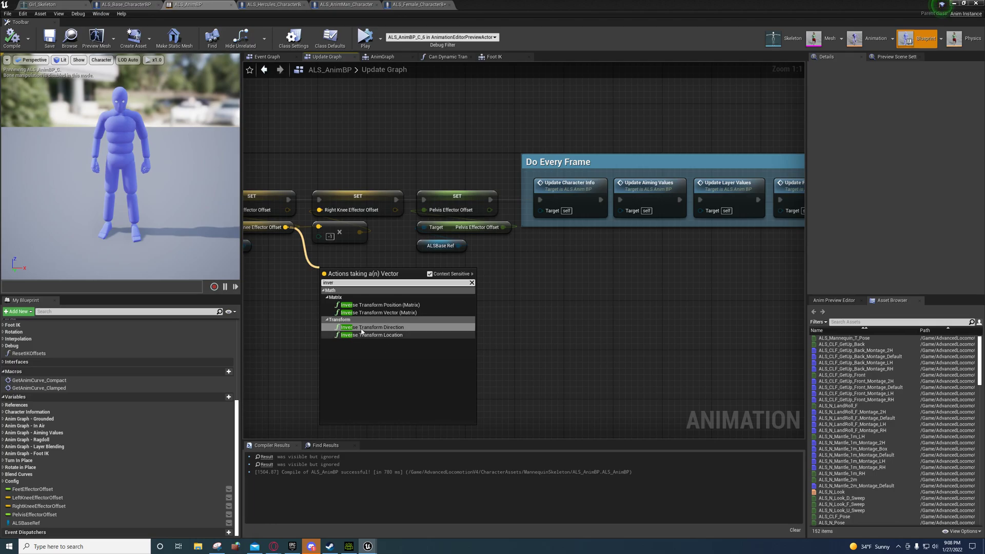
{"action": "right_click_drag", "start_coordinate": [505, 299], "coordinate": [425, 309]}
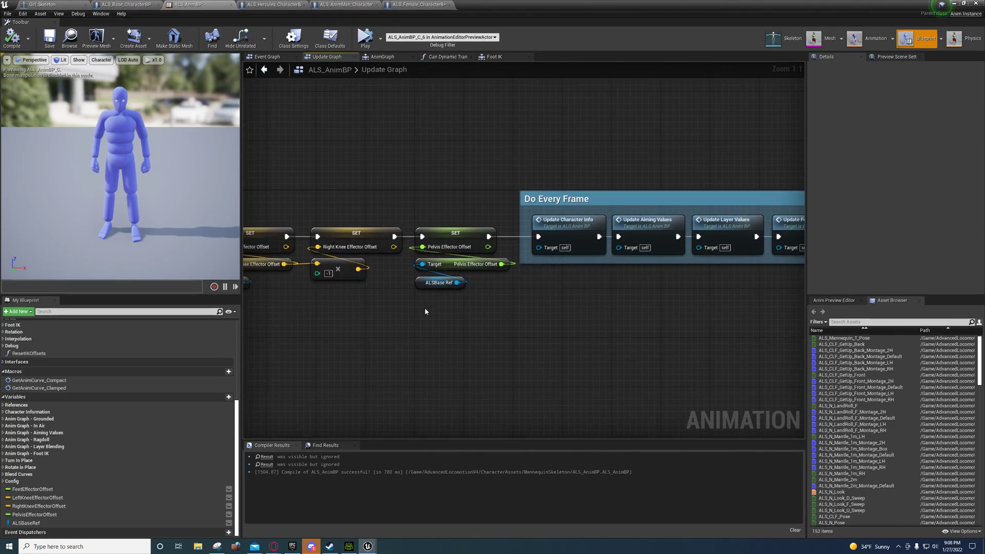
{"action": "right_click_drag", "start_coordinate": [331, 269], "coordinate": [273, 273]}
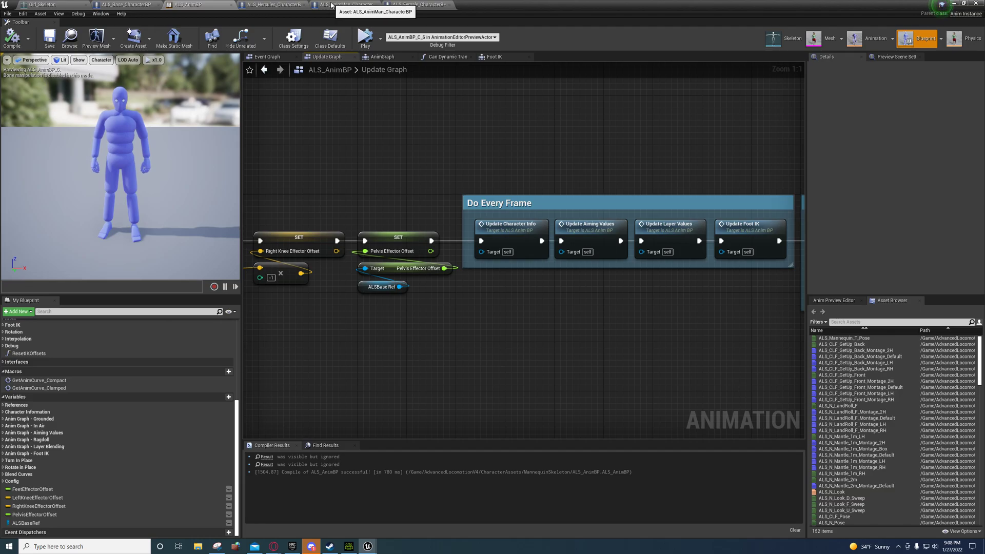
Set the Knee Effector Offset Z of ALS_AnimMan_CharacterBP to 0.0, then compile and save the blueprint.
{"action": "left_click", "coordinate": [331, 5]}
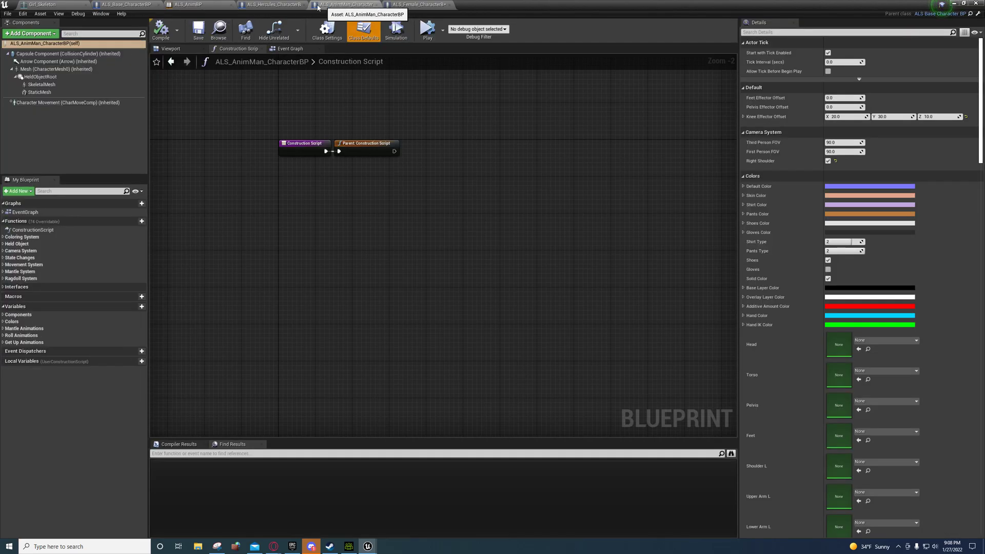
{"action": "left_click_drag", "start_coordinate": [523, 4], "coordinate": [503, 39]}
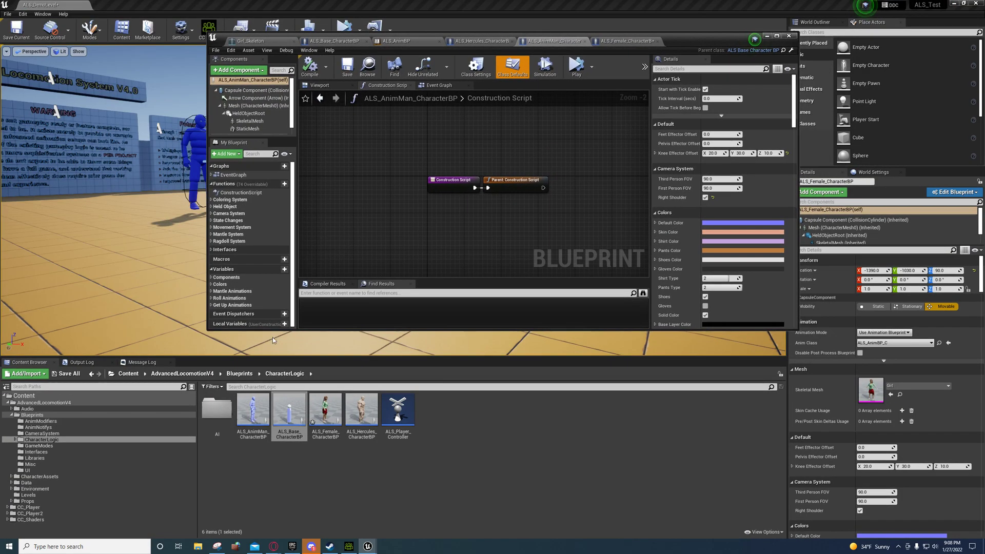
{"action": "left_click", "coordinate": [324, 434]}
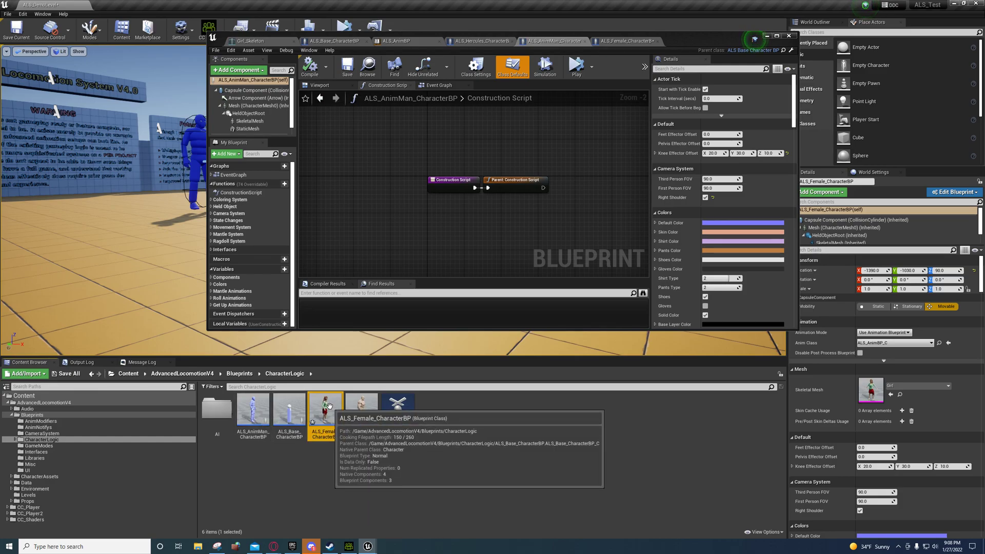
{"action": "double_click", "coordinate": [249, 409]}
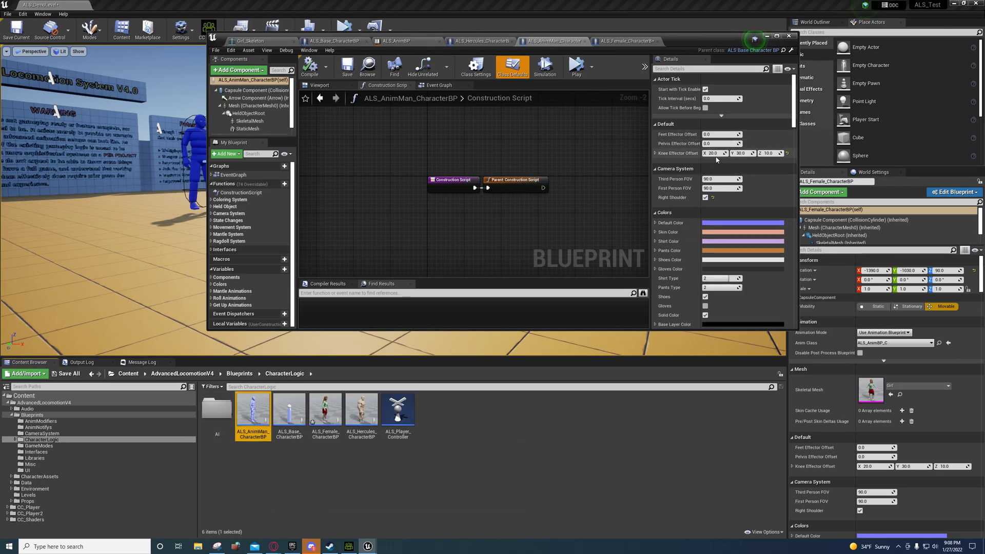
{"action": "left_click", "coordinate": [767, 153]}
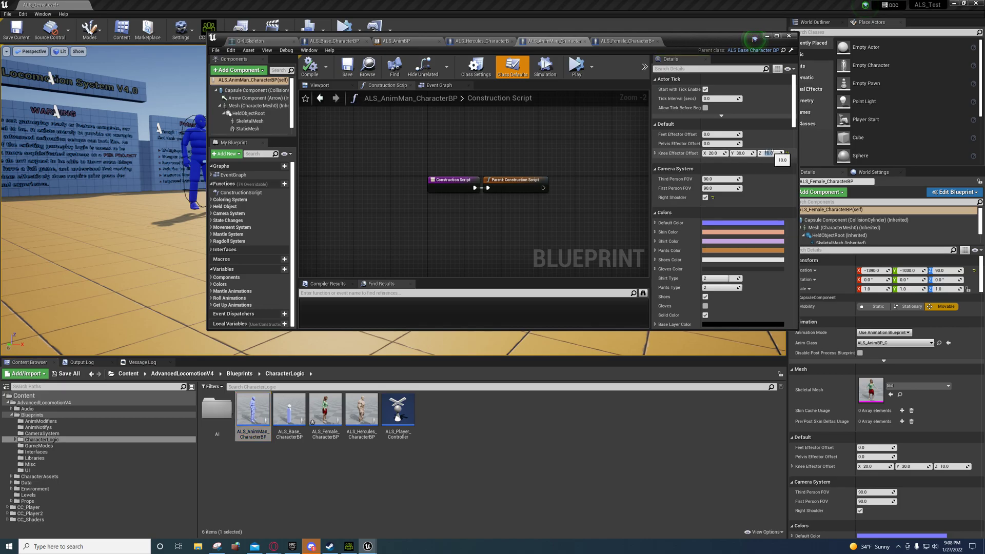
{"action": "key", "text": "Return"}
{"action": "left_click", "coordinate": [309, 69]}
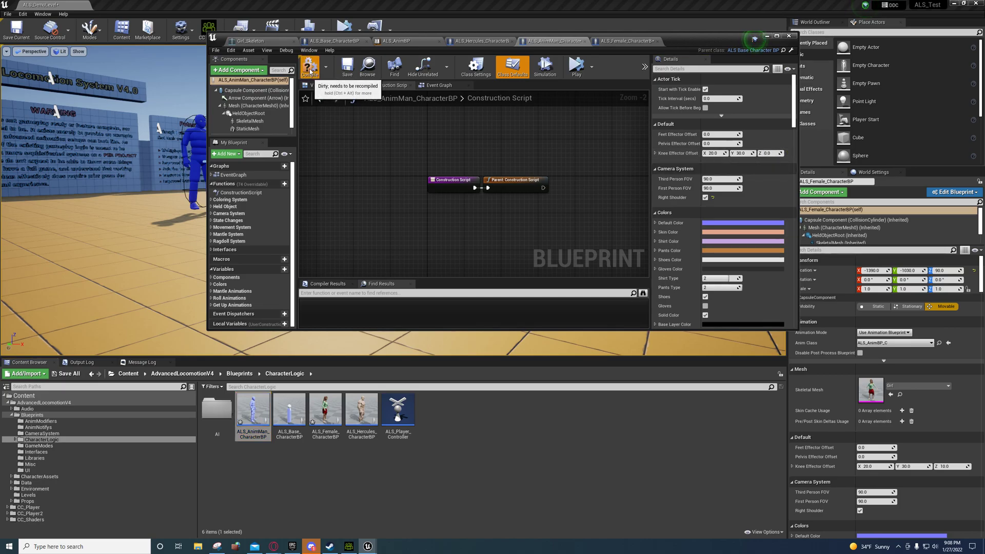
{"action": "left_click", "coordinate": [358, 70]}
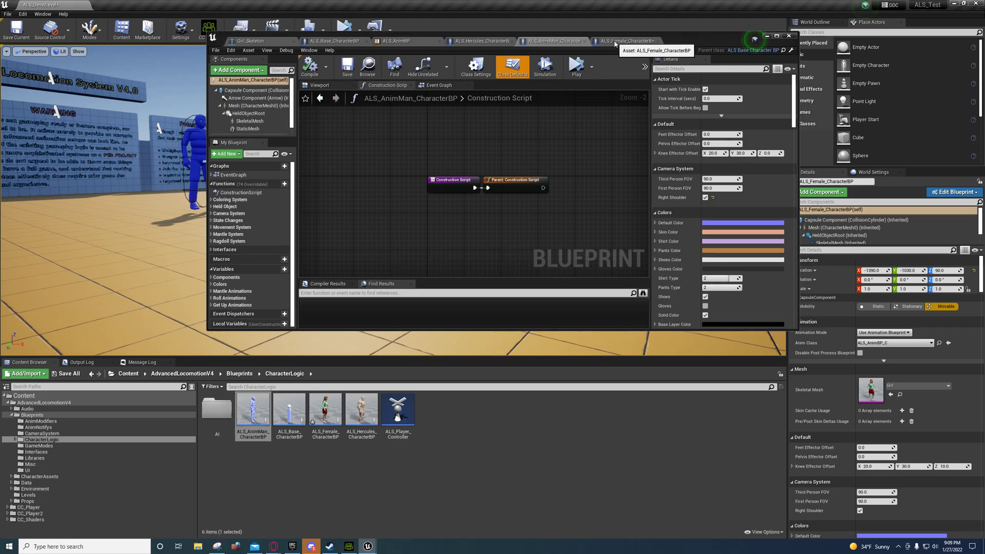
In ALS_Female_CharacterBP, set Feet Effector Offset and Pelvis Effector Offset to 9.0 and compile the blueprint.
{"action": "double_click", "coordinate": [325, 411]}
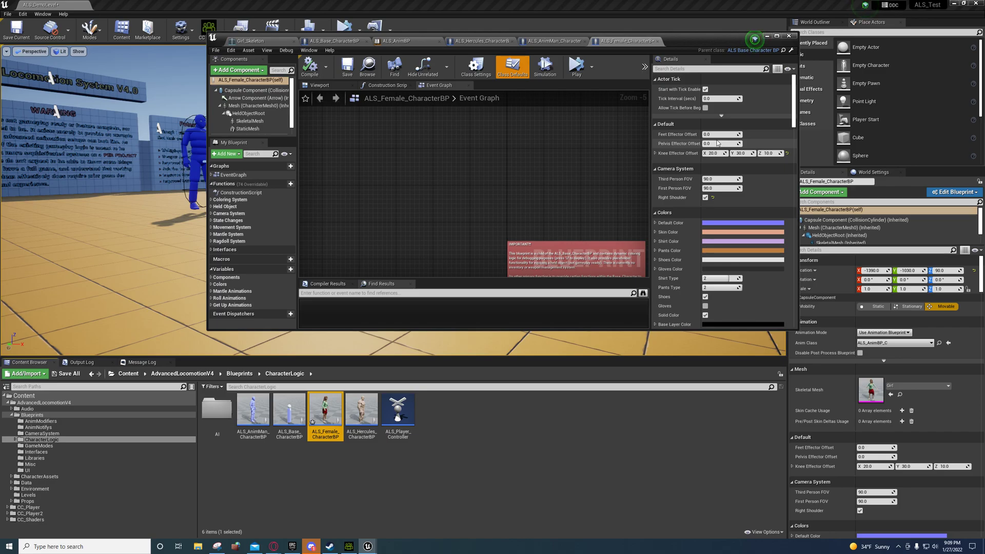
{"action": "left_click", "coordinate": [711, 134]}
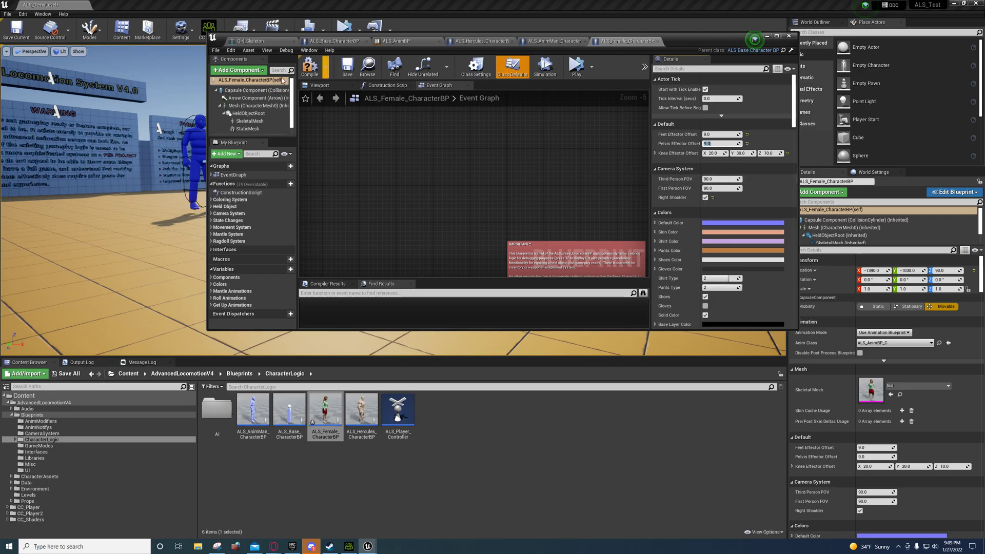
{"action": "left_click", "coordinate": [307, 66]}
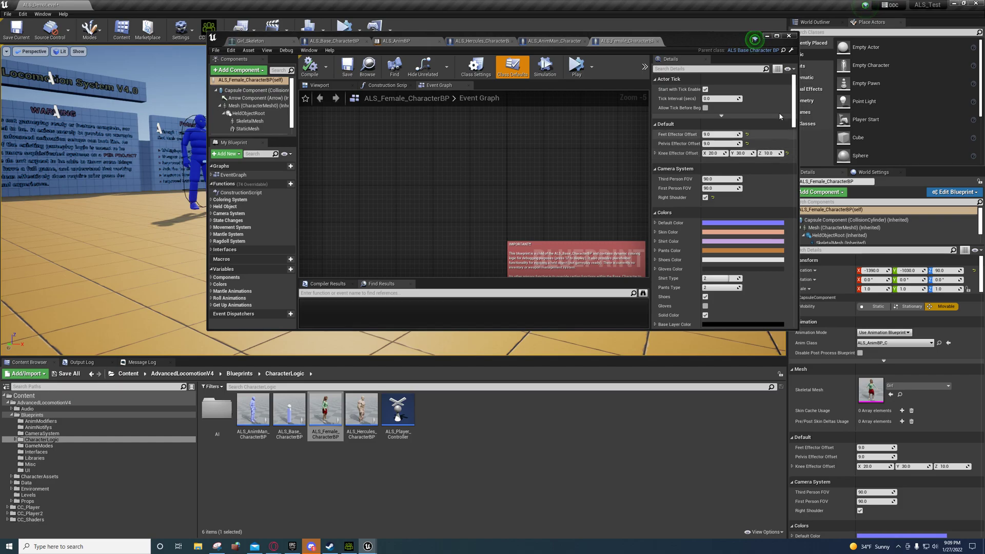
Uncover the level viewport, simulate the level to examine the characters' foot placement, and stop the simulation.
{"action": "left_click_drag", "start_coordinate": [724, 39], "coordinate": [648, 260]}
{"action": "right_click_drag", "start_coordinate": [615, 205], "coordinate": [569, 192]}
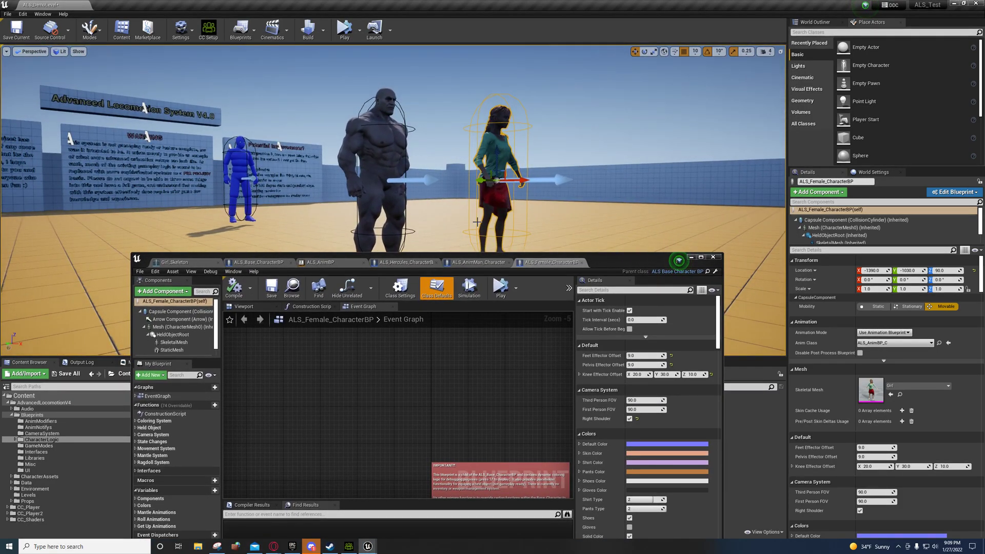
{"action": "left_click", "coordinate": [344, 30]}
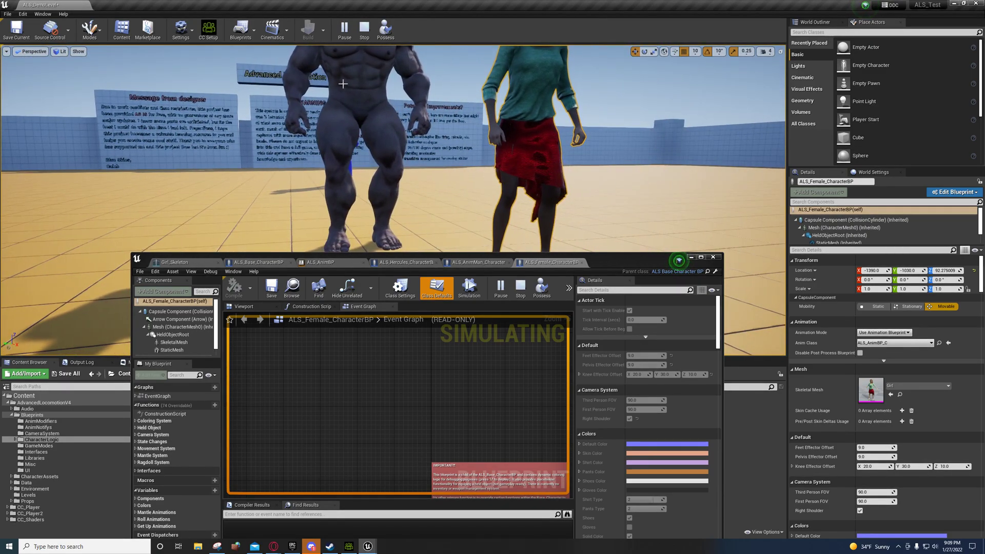
{"action": "left_click", "coordinate": [365, 30]}
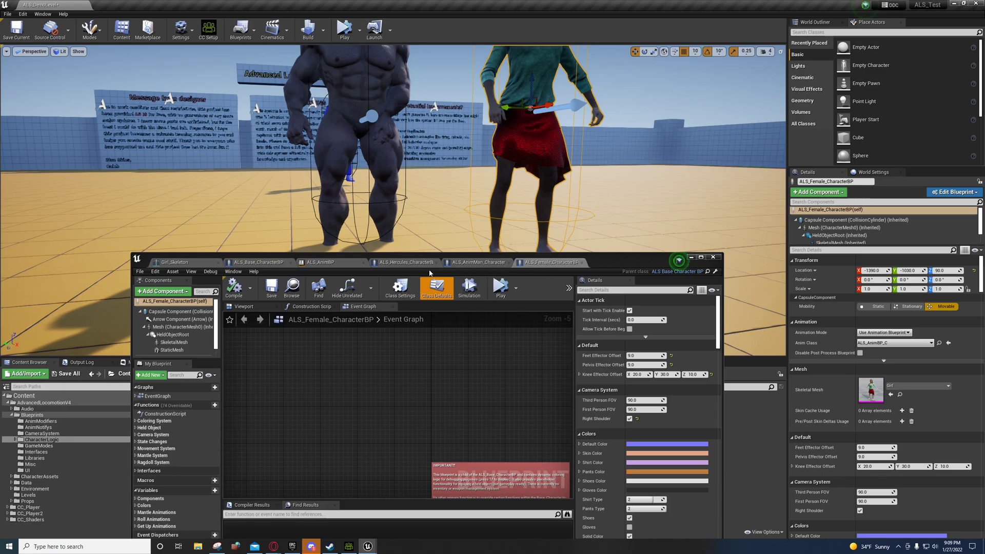
Try a Knee Effector Offset Z of -25 in ALS_Hercules_CharacterBP and test it in a short level simulation.
{"action": "left_click", "coordinate": [406, 262]}
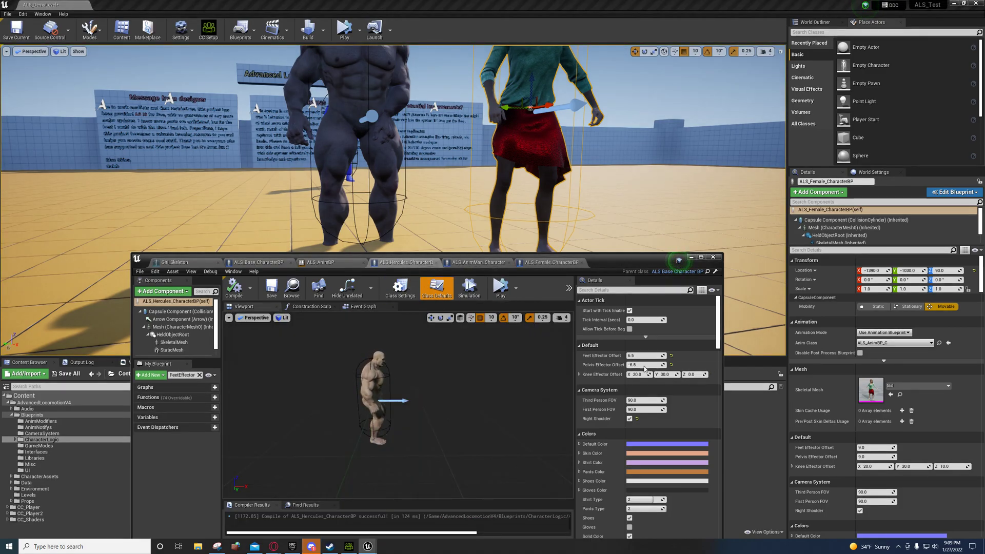
{"action": "left_click", "coordinate": [691, 374]}
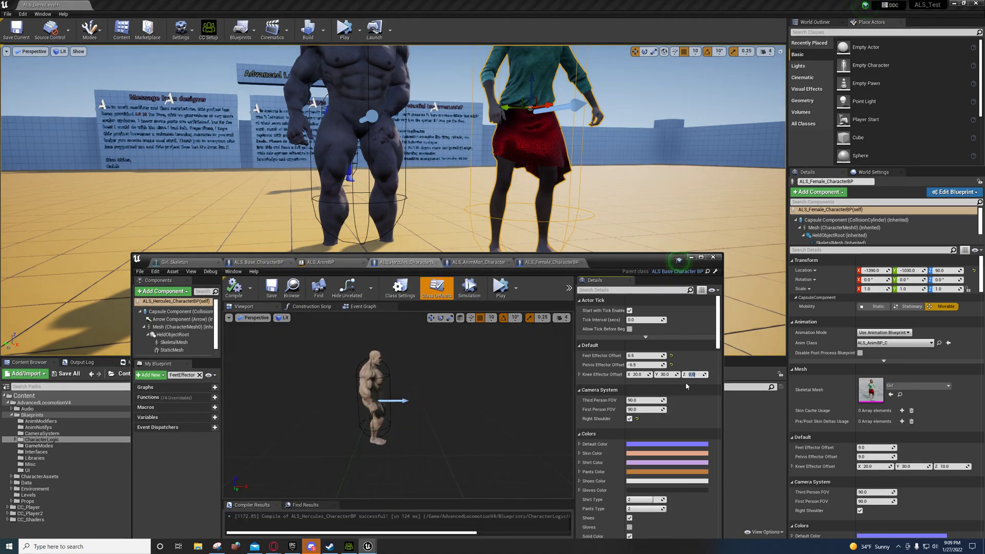
{"action": "type", "text": "-25"}
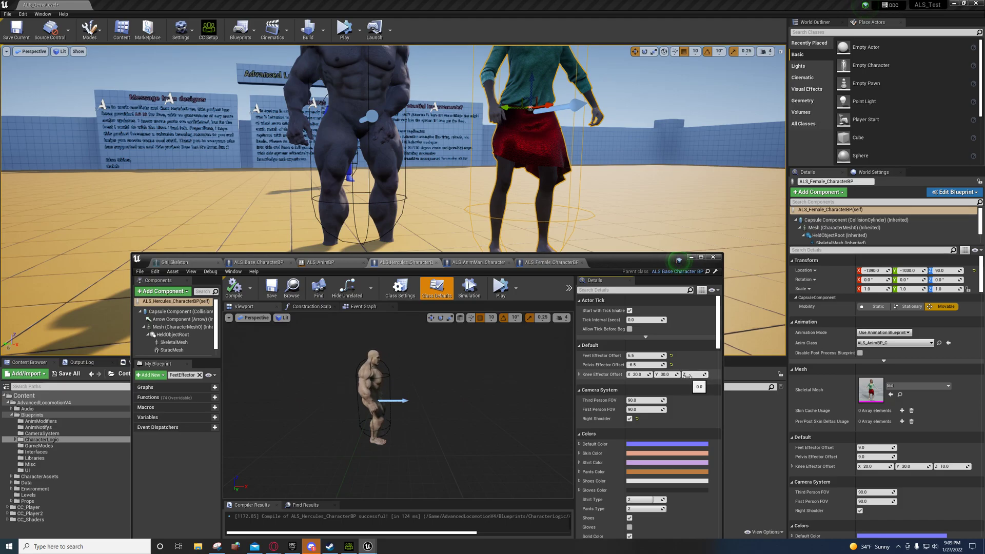
{"action": "left_click", "coordinate": [343, 32]}
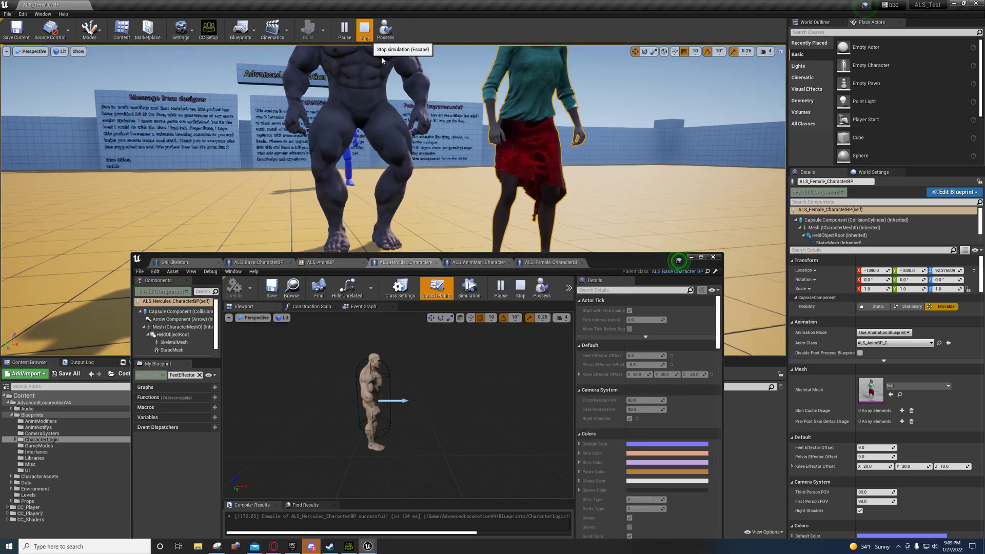
{"action": "left_click", "coordinate": [365, 30]}
Set the Knee Effector Offset Z of ALS_Hercules_CharacterBP to -5 and simulate the level to view the legs.
{"action": "left_click", "coordinate": [693, 375]}
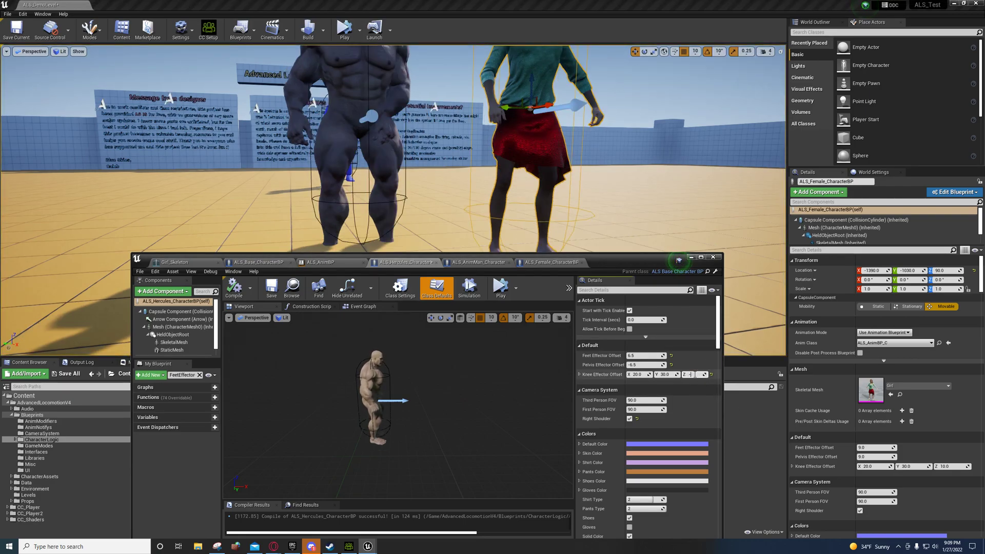
{"action": "type", "text": "-5"}
{"action": "left_click", "coordinate": [344, 31]}
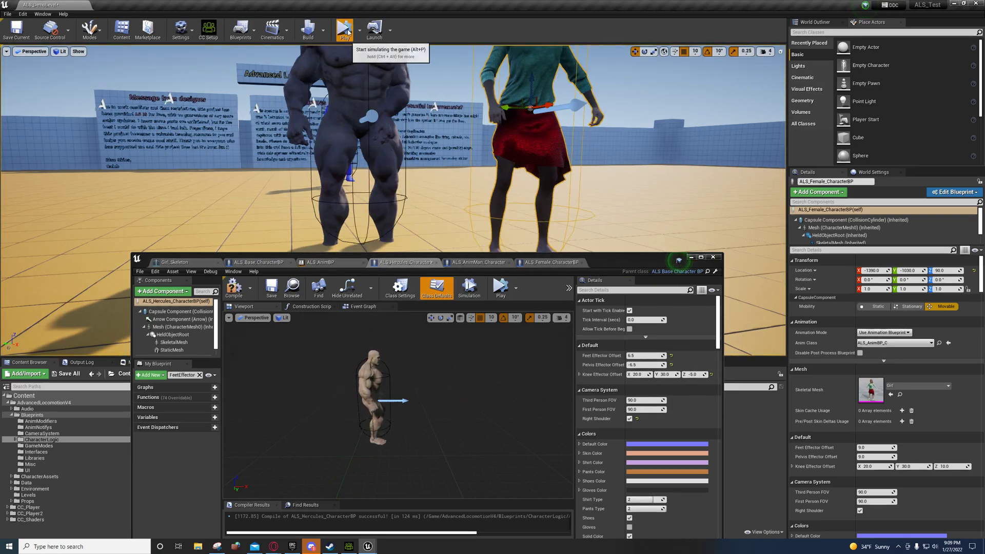
{"action": "right_click_drag", "start_coordinate": [441, 175], "coordinate": [462, 136]}
Try piloting ALS_Hercules_CharacterBP in the running simulation, then stop the simulation.
{"action": "left_click", "coordinate": [467, 133]}
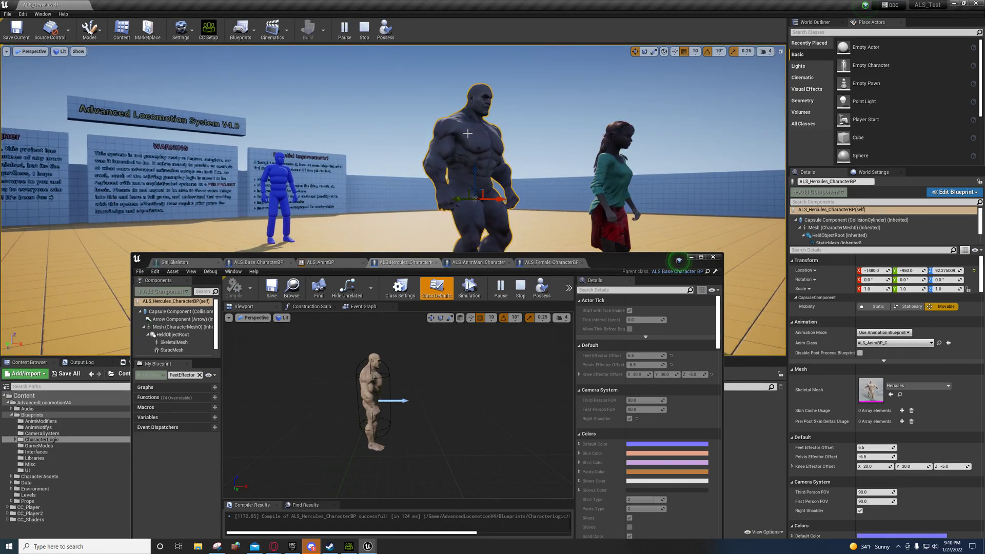
{"action": "right_click", "coordinate": [466, 152]}
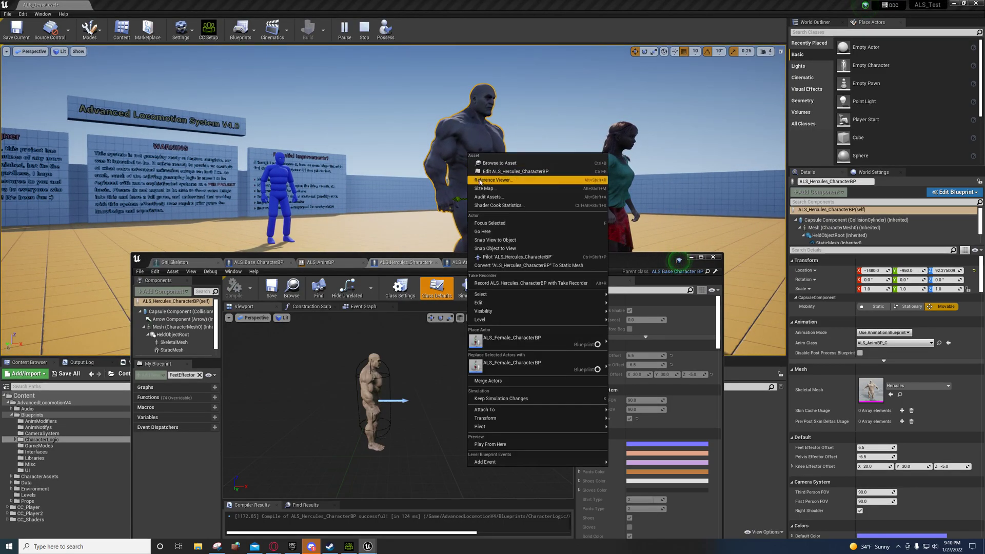
{"action": "left_click", "coordinate": [520, 258]}
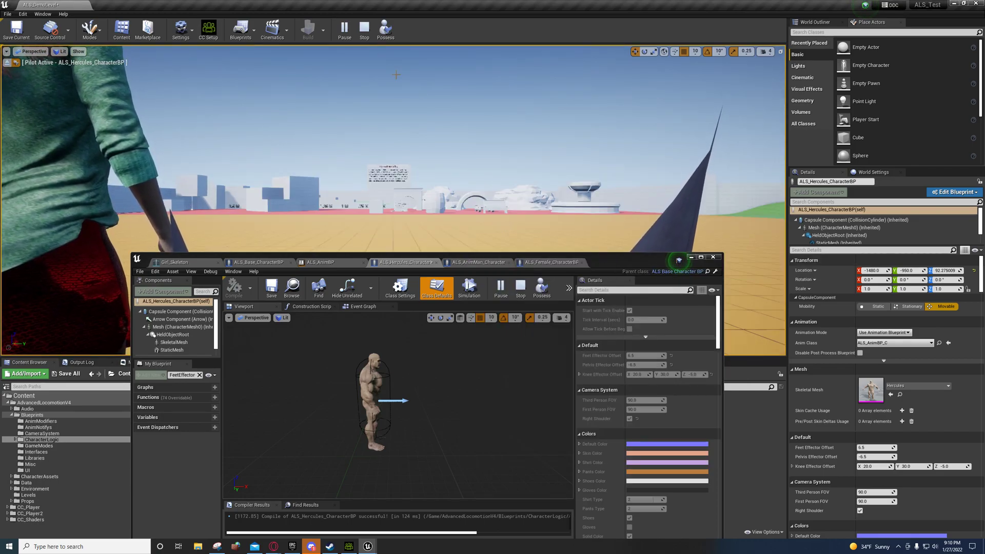
{"action": "left_click", "coordinate": [364, 30]}
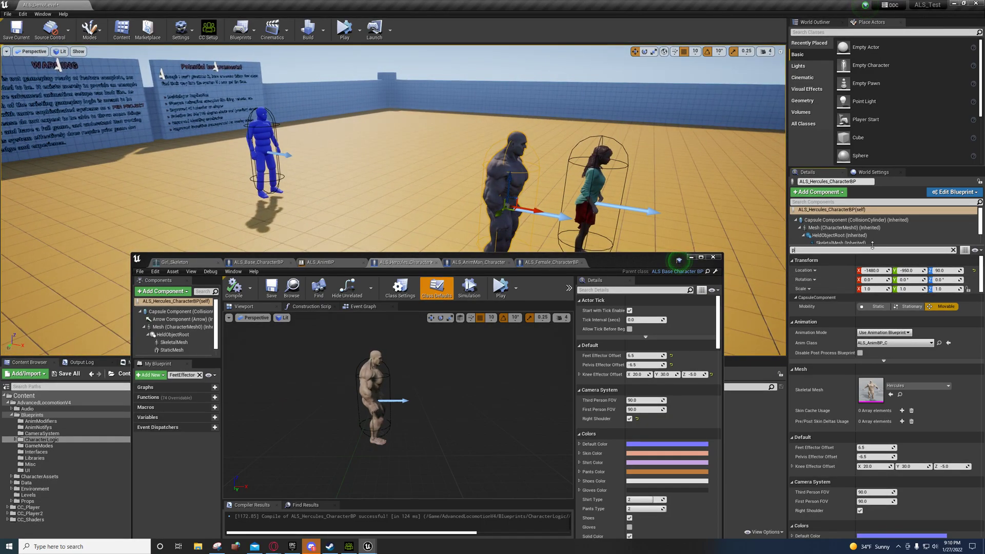
Set Auto Possess Player to Player 0 for ALS_Hercules_CharacterBP in the level and check the same setting on ALS_AnimMan_CharacterBP.
{"action": "type", "text": "e"}
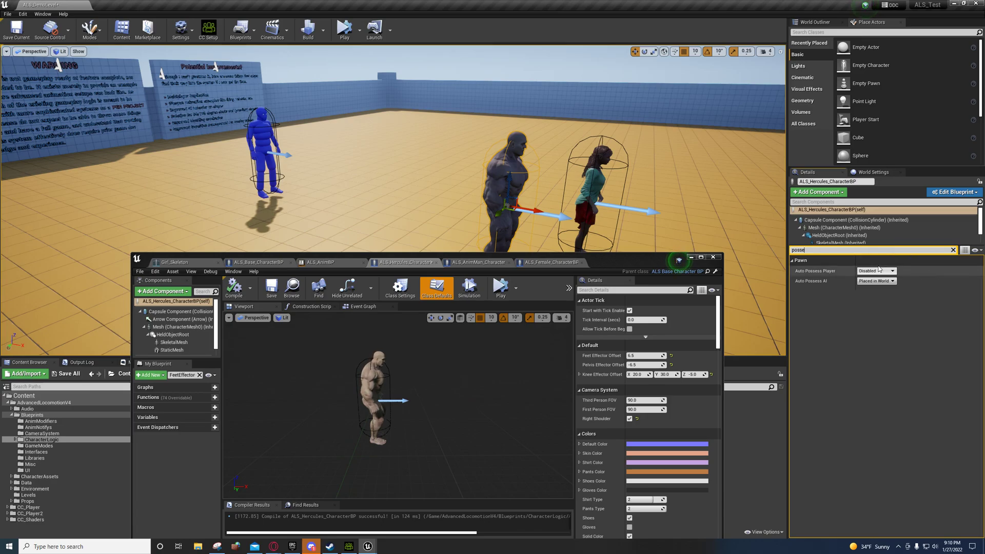
{"action": "left_click", "coordinate": [878, 271]}
{"action": "left_click", "coordinate": [864, 283]}
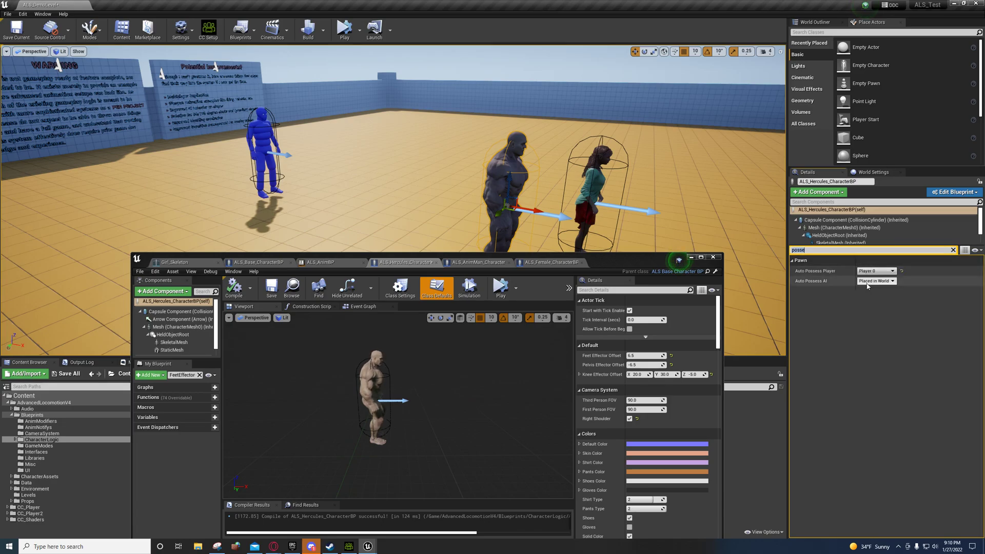
{"action": "left_click", "coordinate": [258, 149]}
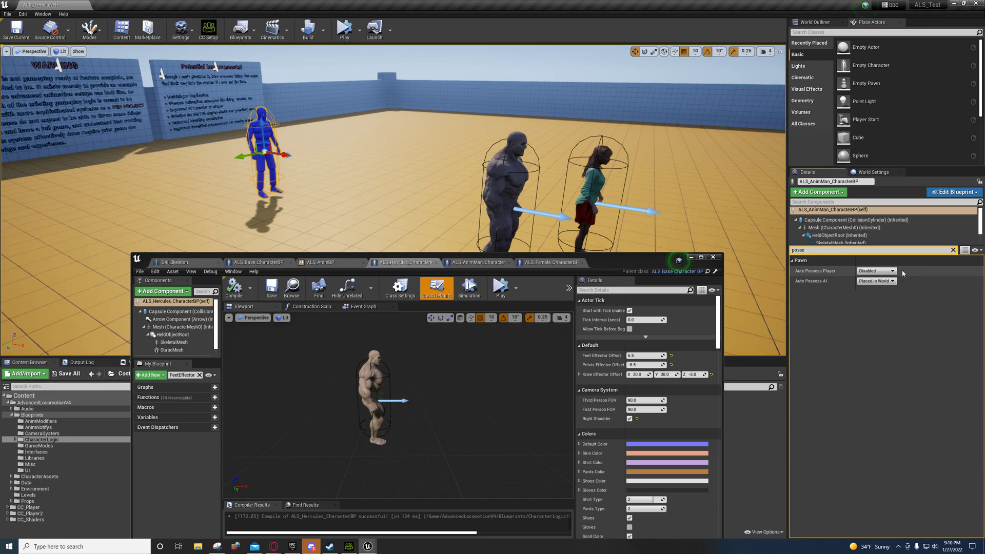
Check Auto Possess Player on ALS_Female_CharacterBP in the level, then try possessing a pawn in a short simulation and stop it.
{"action": "left_click", "coordinate": [592, 177]}
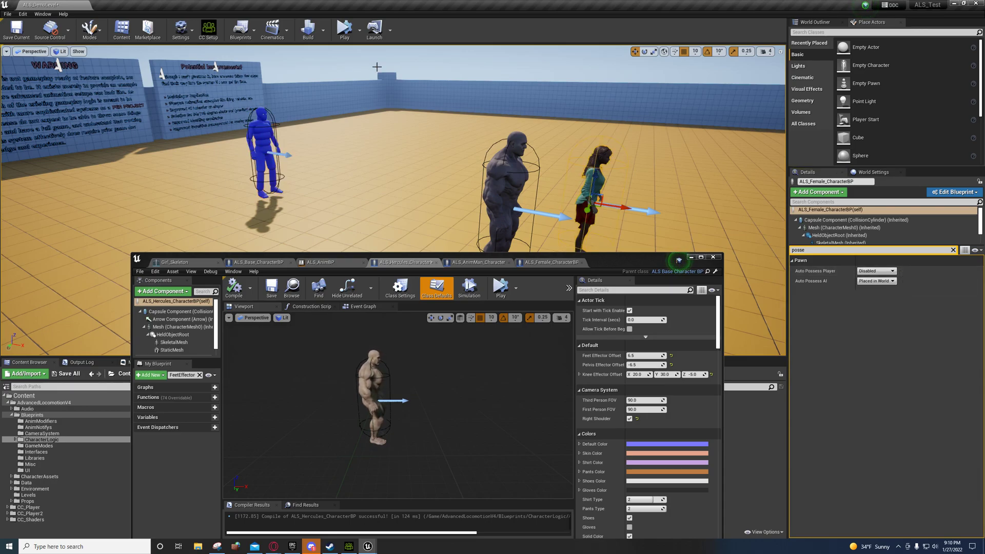
{"action": "left_click", "coordinate": [342, 30]}
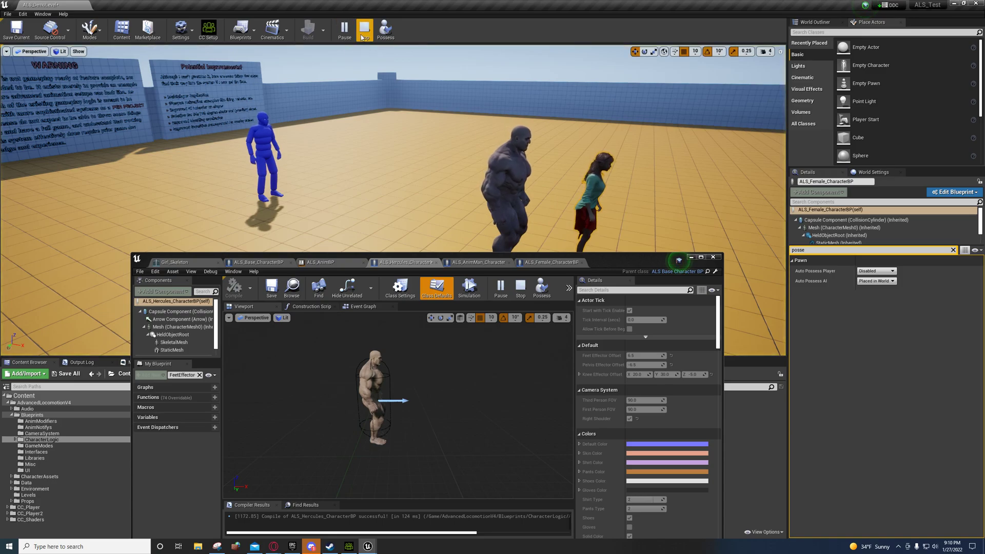
{"action": "left_click", "coordinate": [385, 29]}
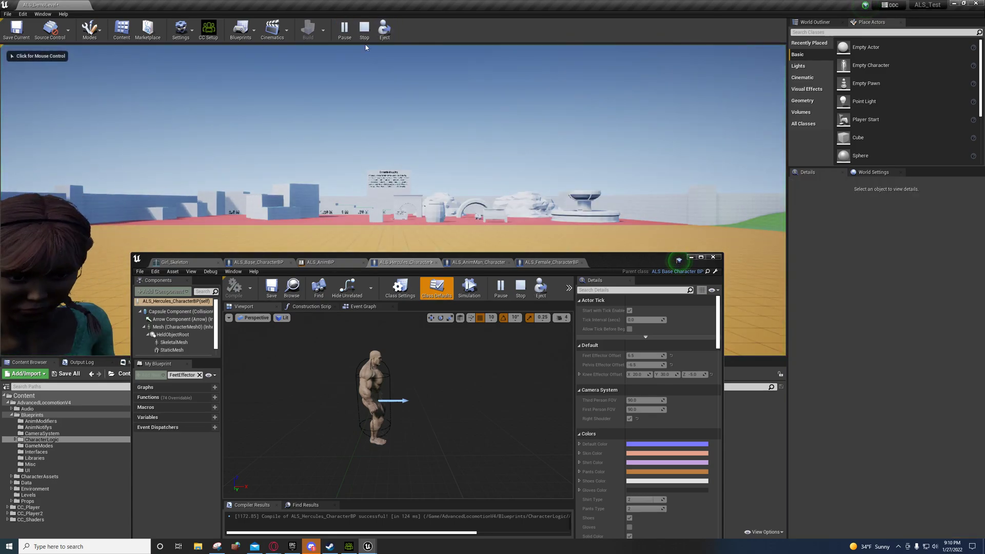
{"action": "left_click", "coordinate": [363, 28]}
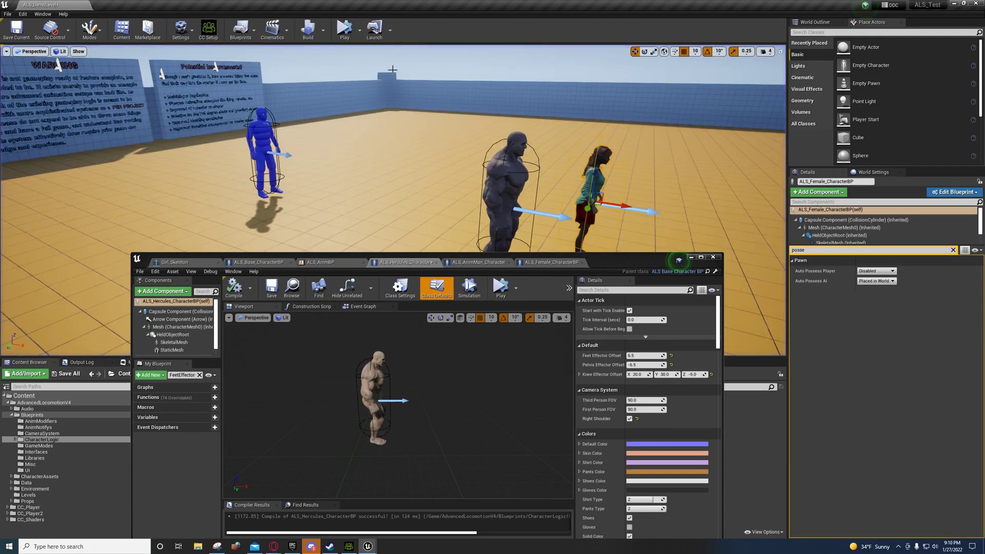
Play the level in the viewport with the blueprint editor minimized, test Hercules running and jumping on the terrain, and end the session.
{"action": "left_click", "coordinate": [360, 34]}
{"action": "left_click", "coordinate": [390, 50]}
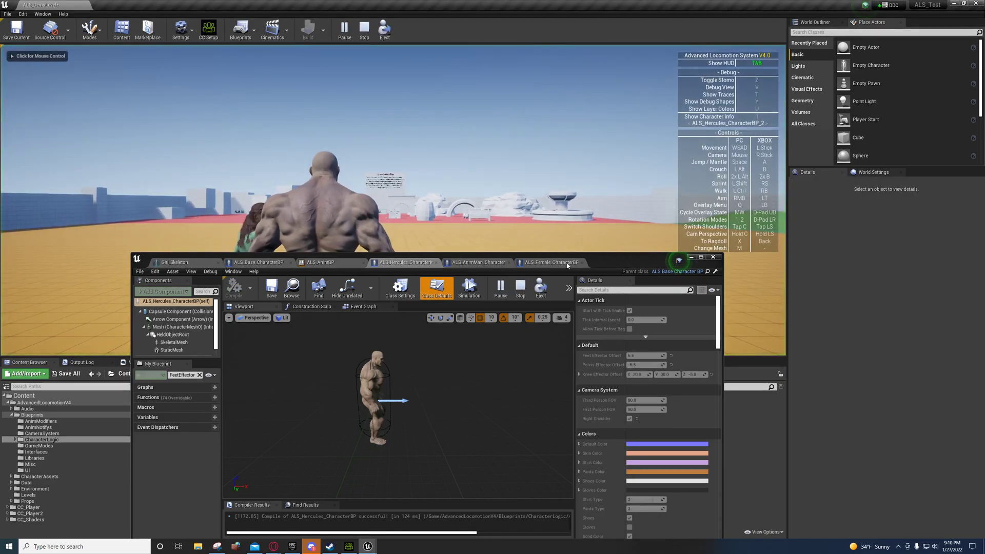
{"action": "left_click", "coordinate": [691, 256]}
{"action": "left_click", "coordinate": [360, 190]}
{"action": "key", "text": "w"}
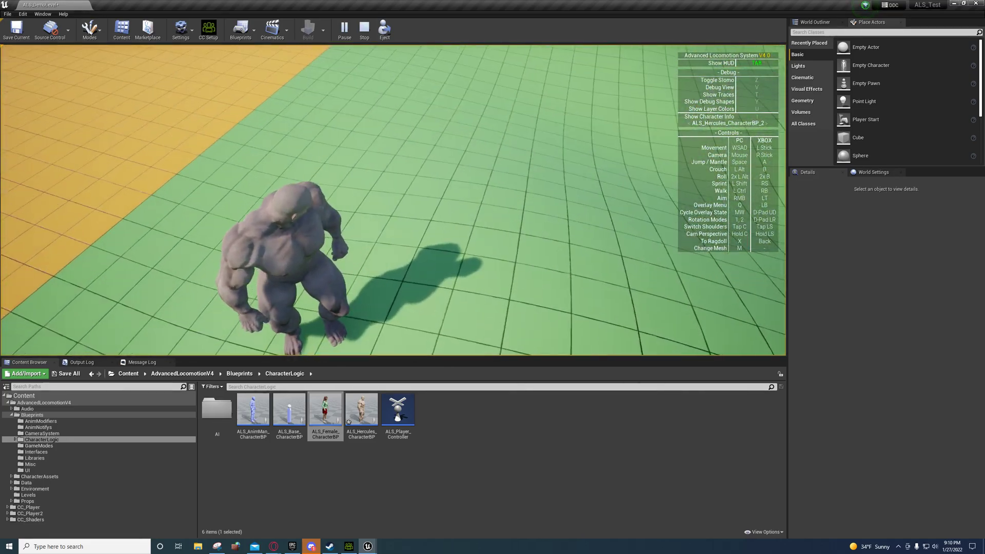
{"action": "key", "text": "w"}
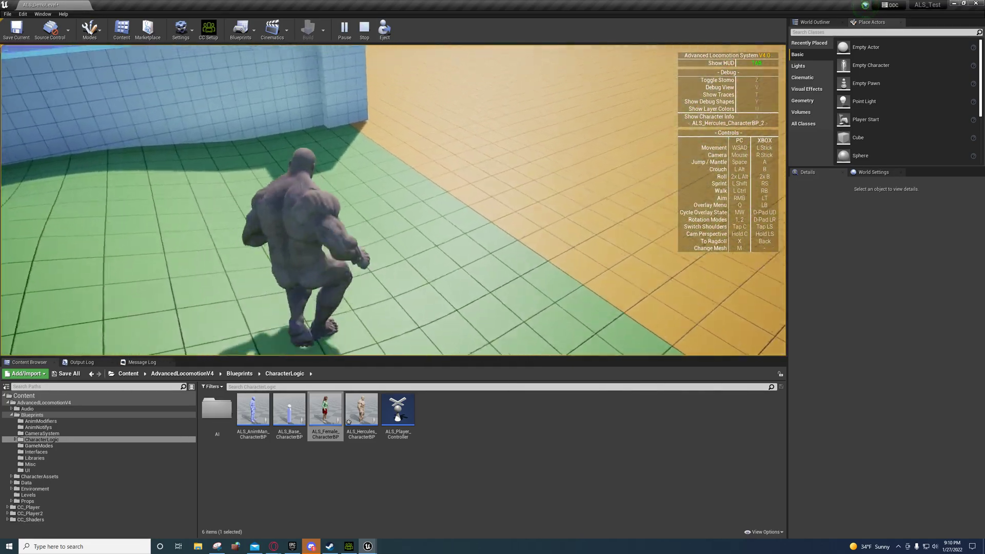
{"action": "key", "text": "space"}
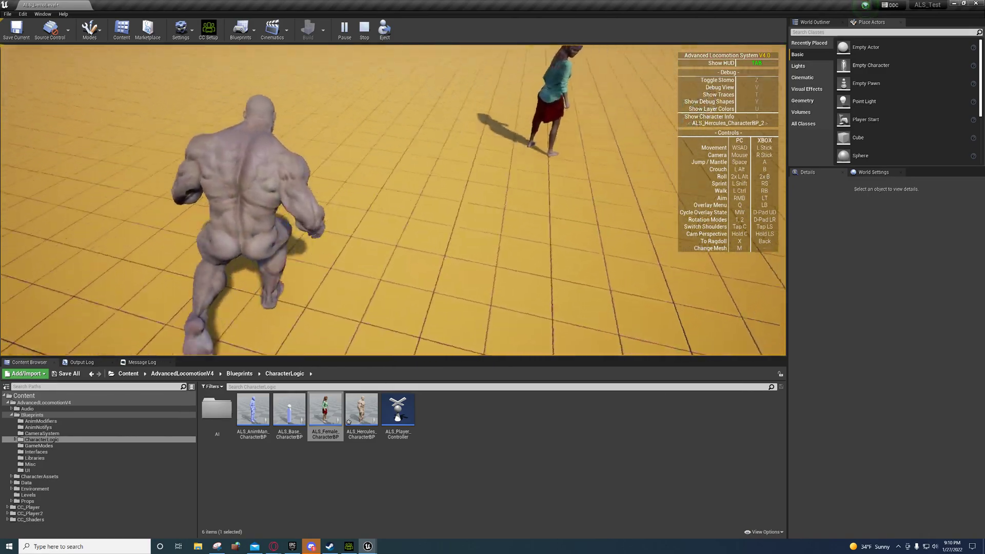
{"action": "key", "text": "Escape"}
Examine the stance and legs of the Hercules and Female characters from the front in the level viewport.
{"action": "key", "text": "f"}
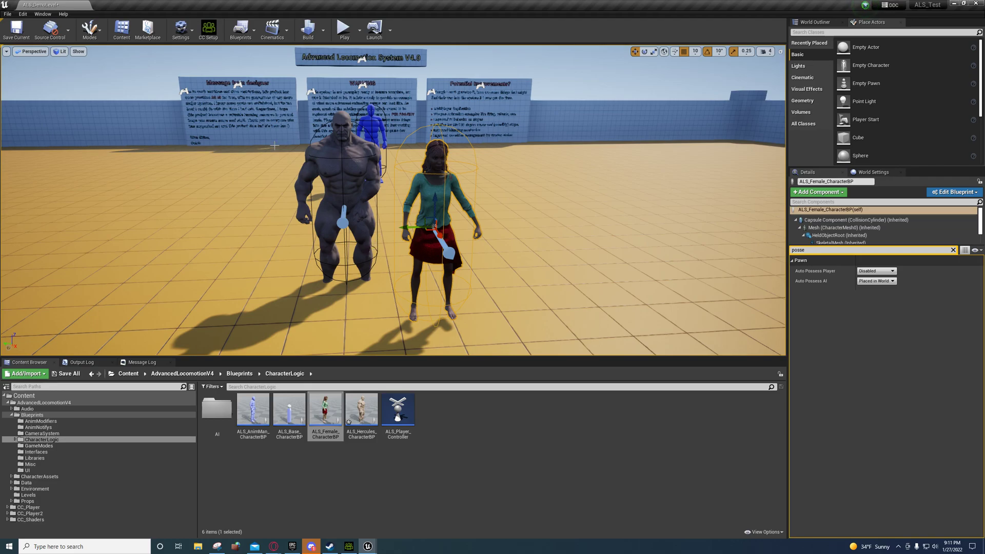
{"action": "key", "text": "w"}
{"action": "right_click_drag", "start_coordinate": [414, 254], "coordinate": [376, 241]}
{"action": "key", "text": "s"}
{"action": "scroll", "coordinate": [350, 183], "scroll_direction": "up", "scroll_amount": 5}
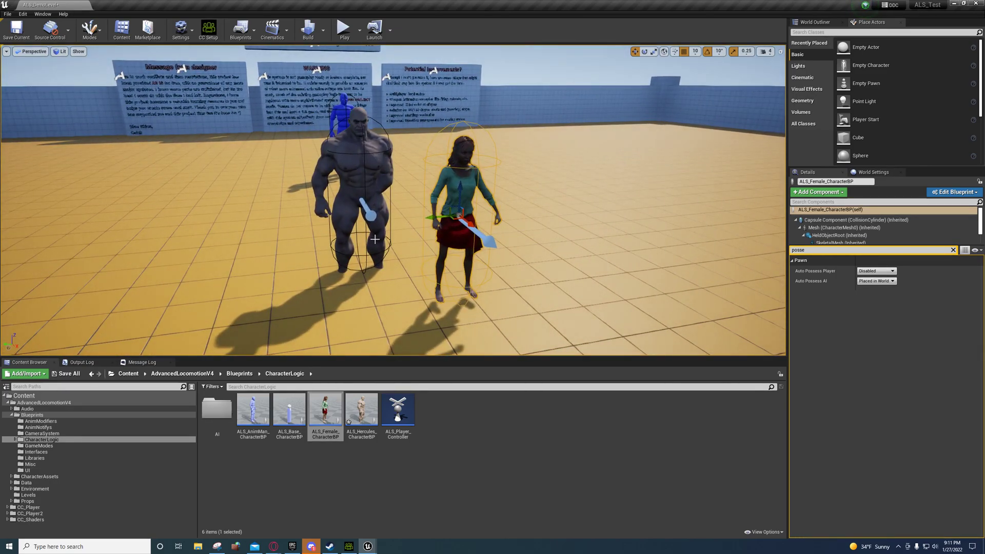
{"action": "mouse_move", "coordinate": [375, 239]}
{"action": "right_mouse_down"}
{"action": "mouse_move", "coordinate": [377, 218]}
{"action": "mouse_move", "coordinate": [383, 235]}
{"action": "mouse_move", "coordinate": [389, 231]}
{"action": "right_mouse_up"}
{"action": "key", "text": "w"}
{"action": "key", "text": "s"}
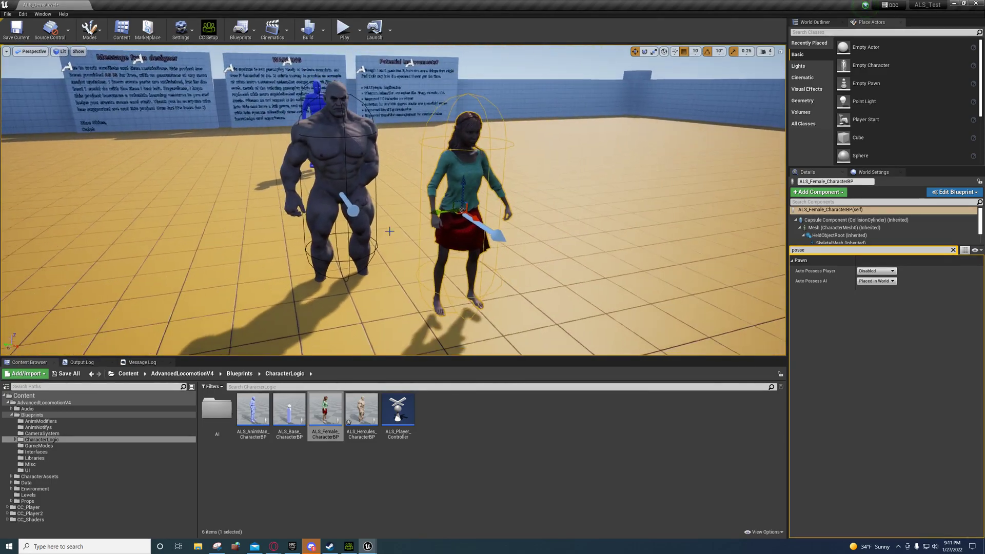
{"action": "scroll", "coordinate": [389, 231], "scroll_direction": "down", "scroll_amount": 1}
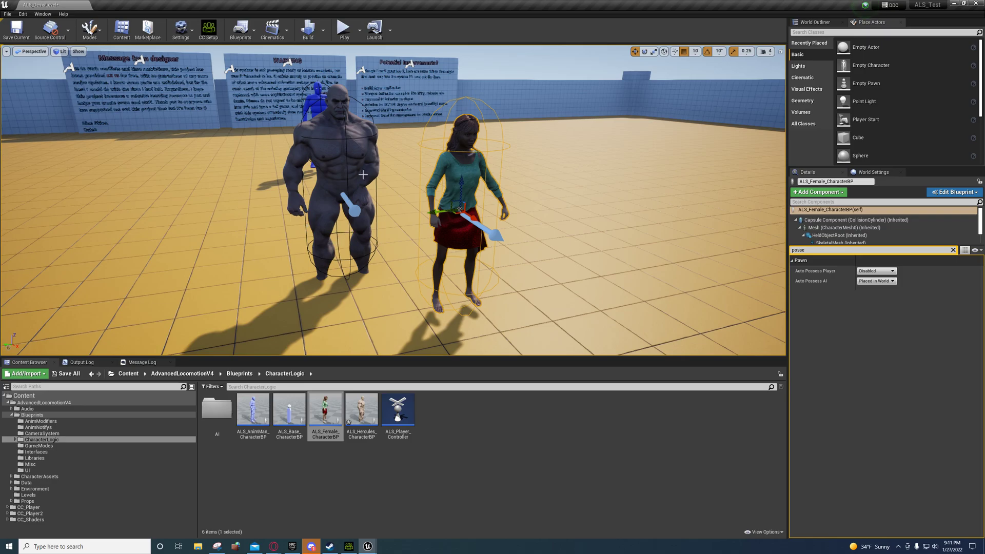
Play the level again, run Hercules around the Female character to check the leg motion, and stop playing.
{"action": "left_click", "coordinate": [343, 28]}
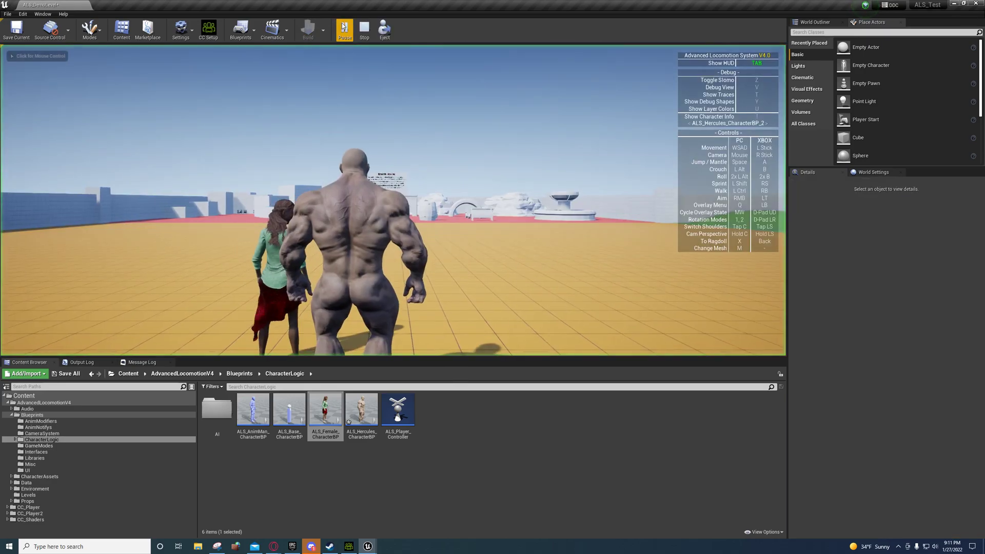
{"action": "key", "text": "w"}
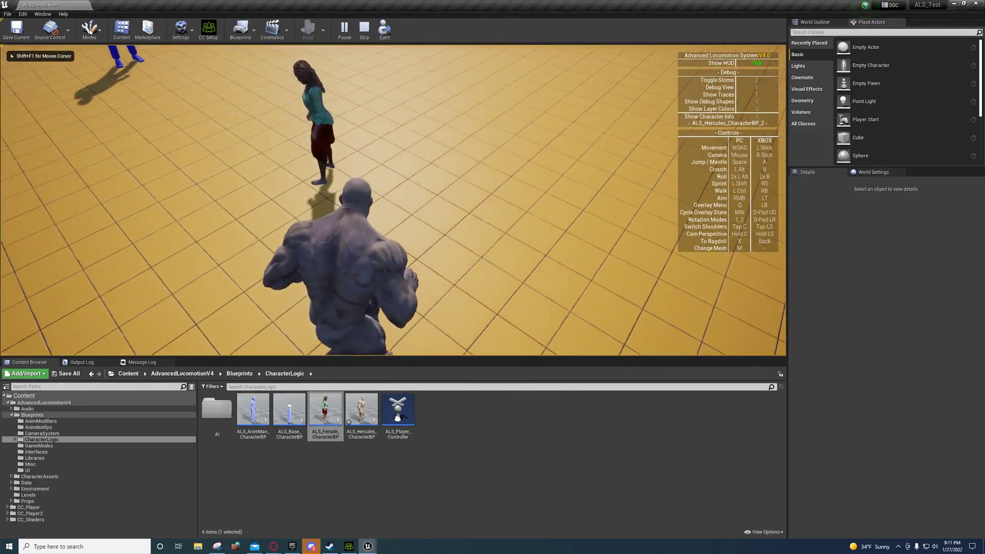
{"action": "key", "text": "w"}
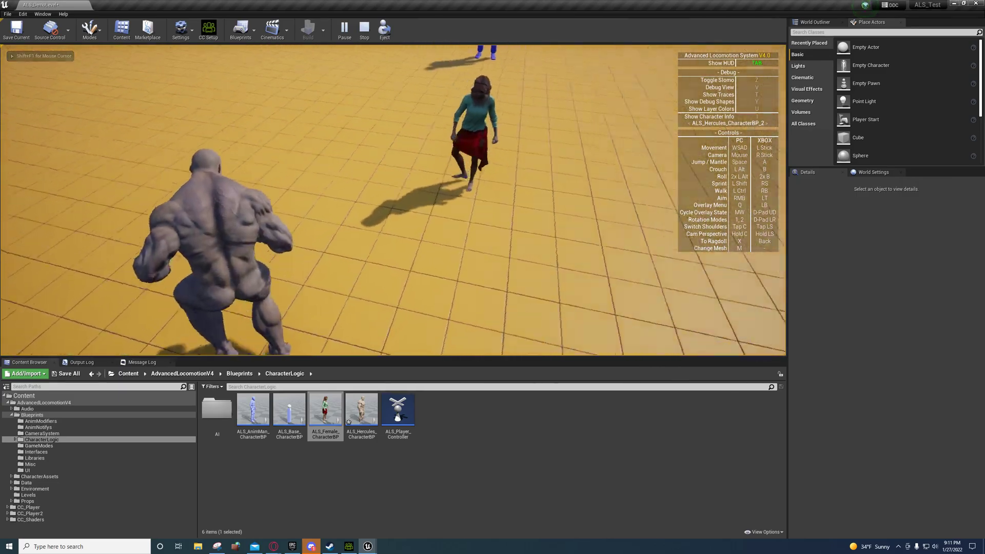
{"action": "key", "text": "w"}
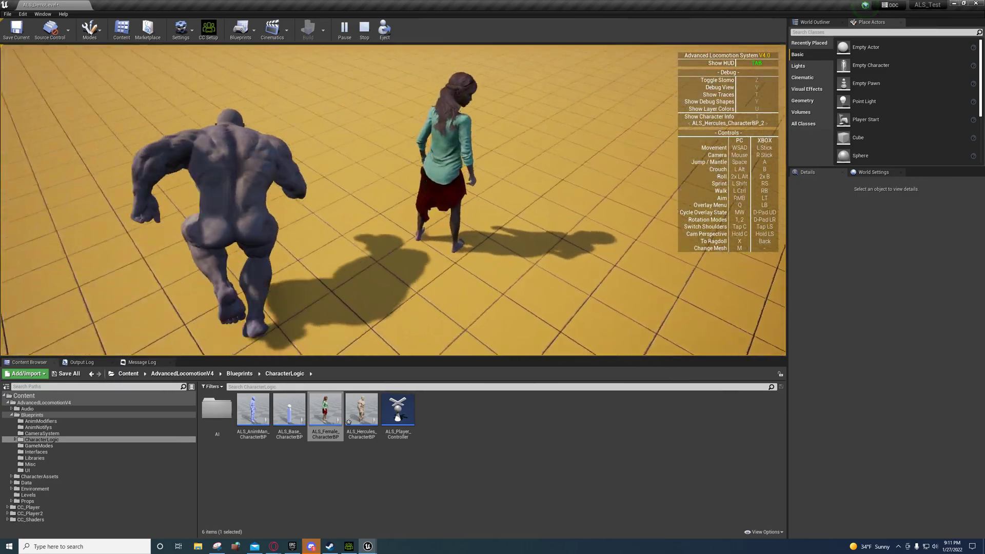
{"action": "key", "text": "w"}
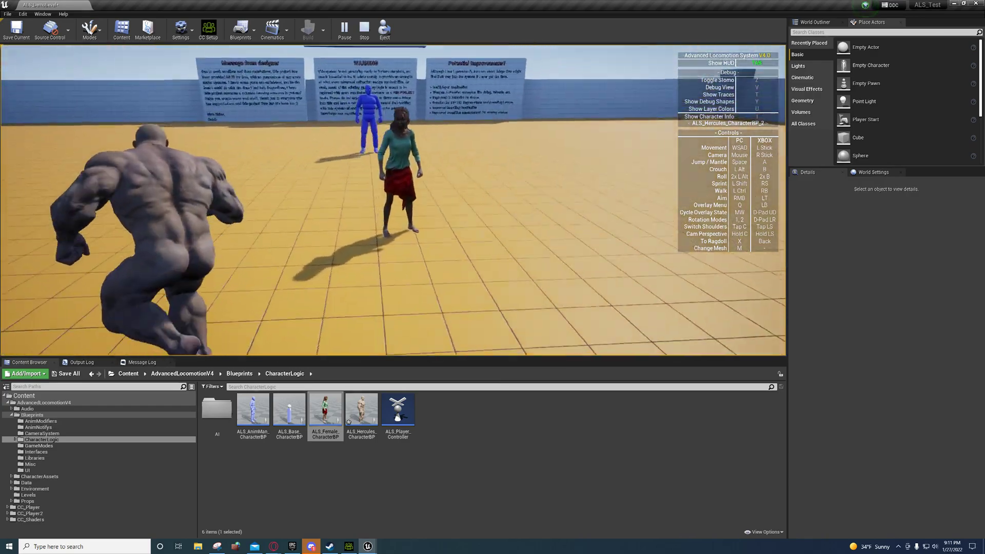
{"action": "key", "text": "w"}
{"action": "key", "text": "Escape"}
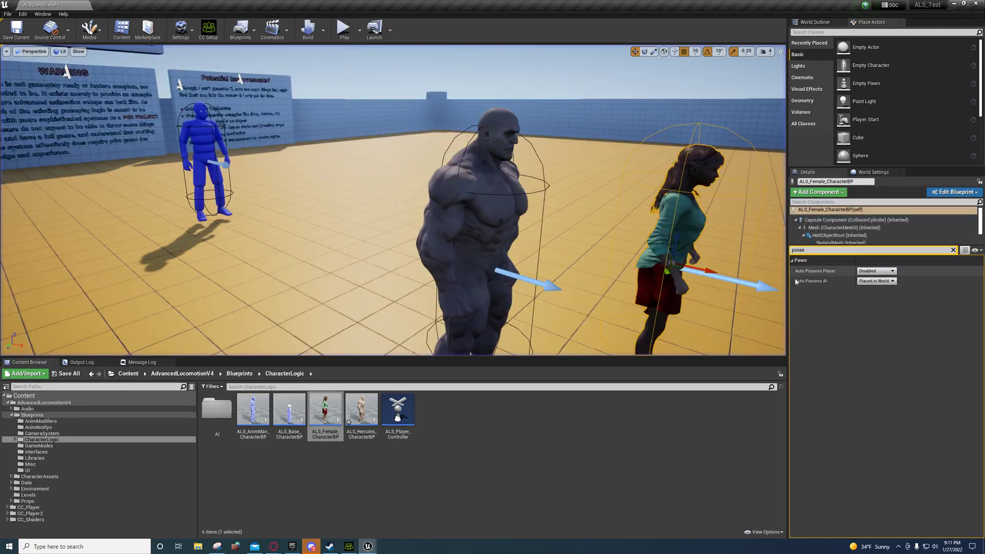
{"action": "right_click_drag", "start_coordinate": [568, 251], "coordinate": [595, 250]}
{"action": "key", "text": "a"}
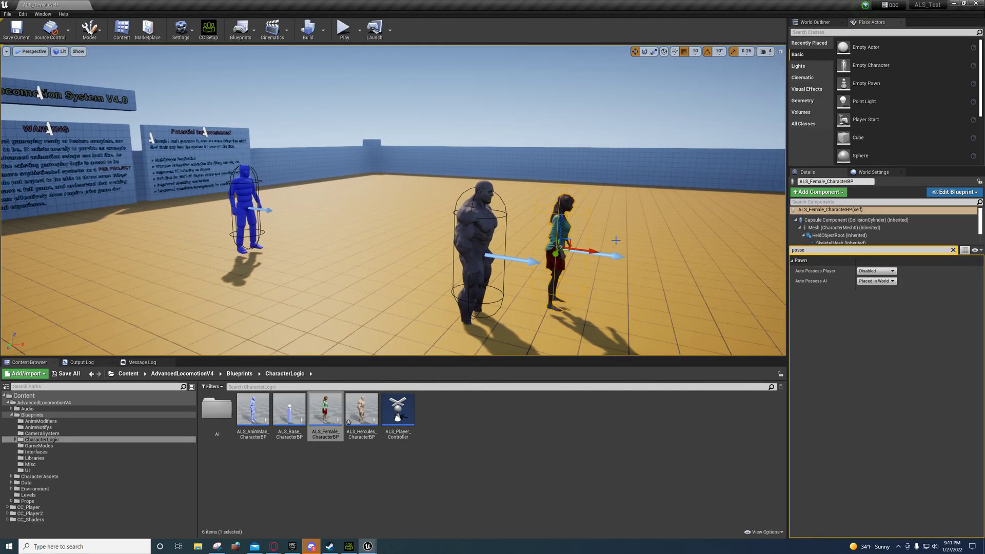